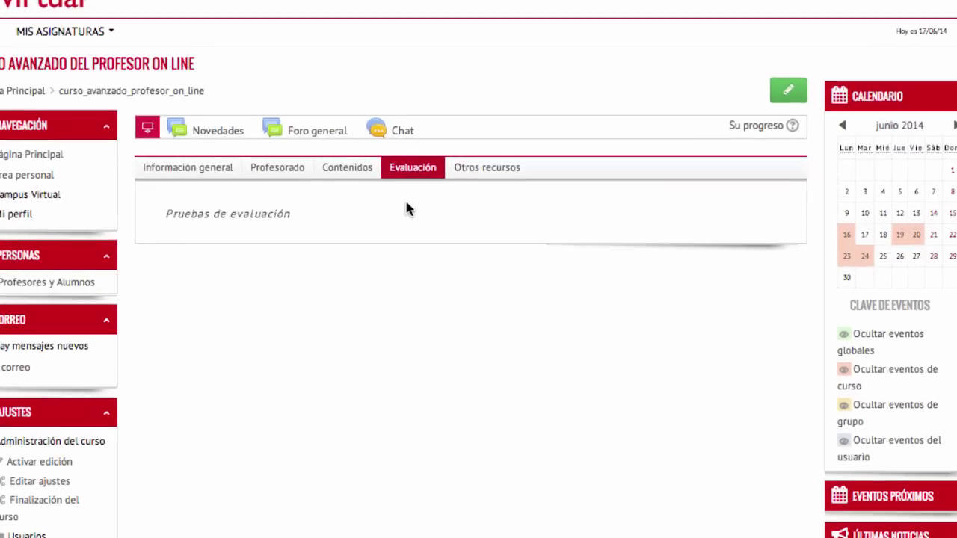
# Step: Turn on course editing and add an Examen activity to the Evaluación section
pyautogui.click(788, 90)
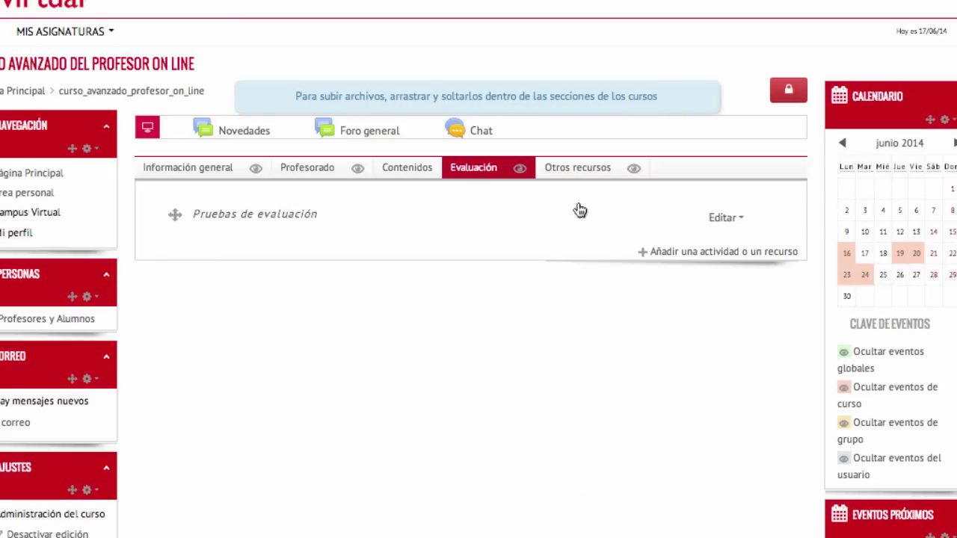
pyautogui.click(739, 254)
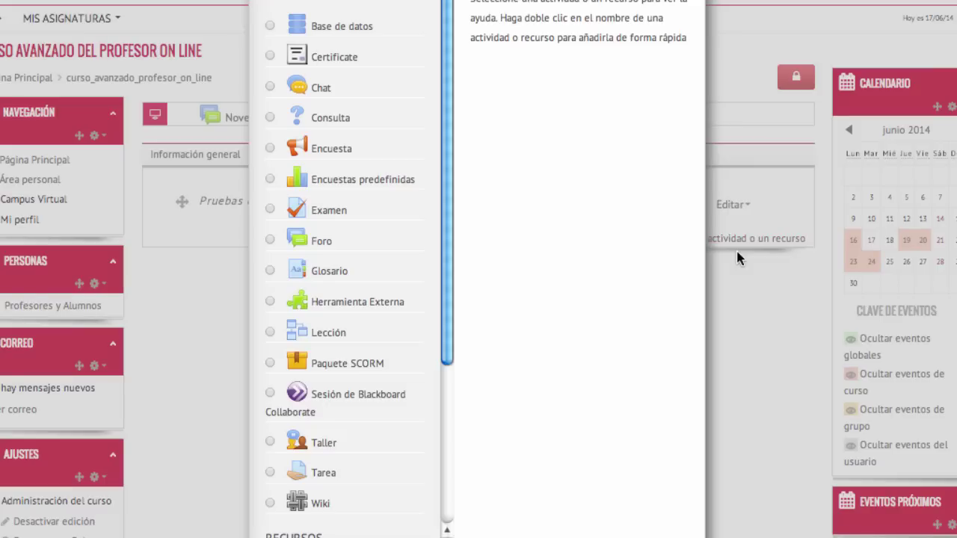
pyautogui.scroll(-2, 378, 135)
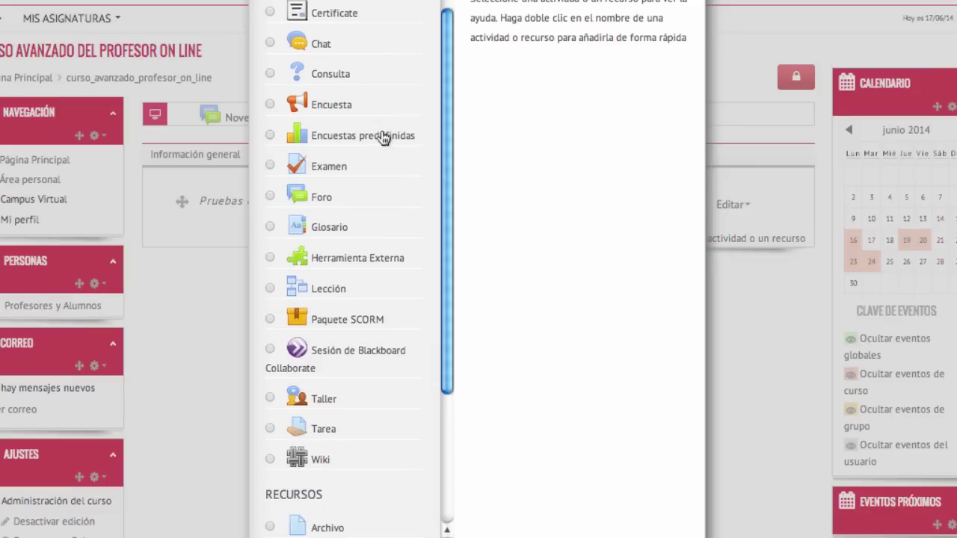
pyautogui.click(330, 159)
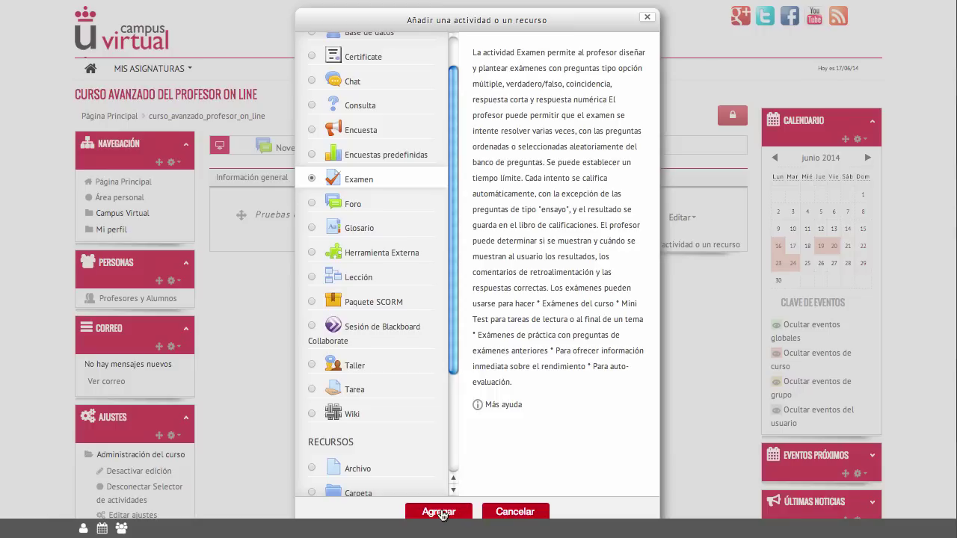
pyautogui.click(439, 511)
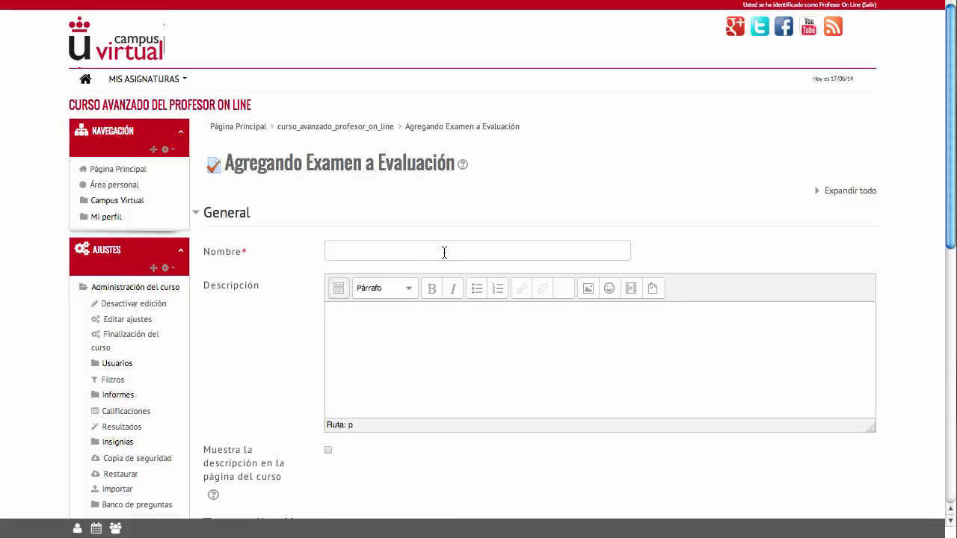
# Step: Name the exam "Examen conceptos generales de Moodle"
pyautogui.click(444, 252)
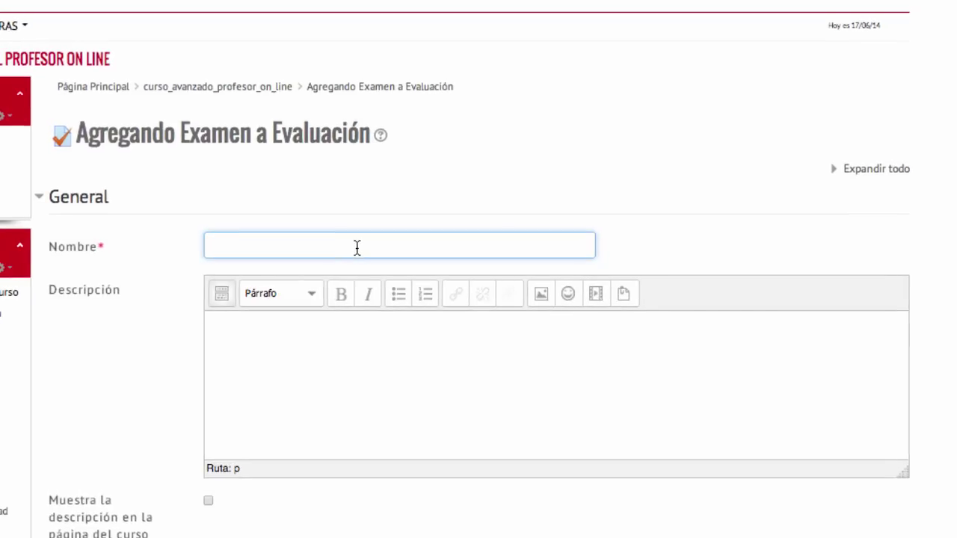
pyautogui.write('Ex')
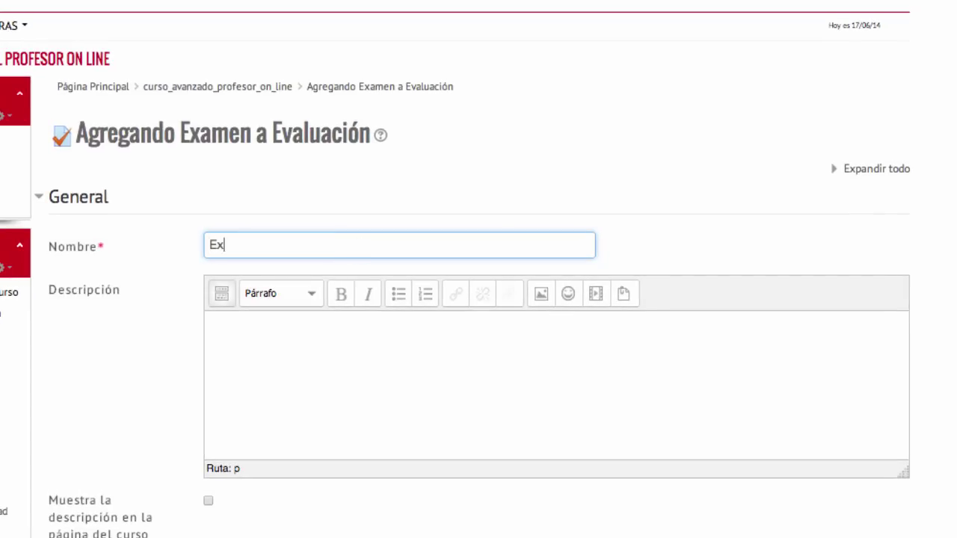
pyautogui.write('amen conceptos ge')
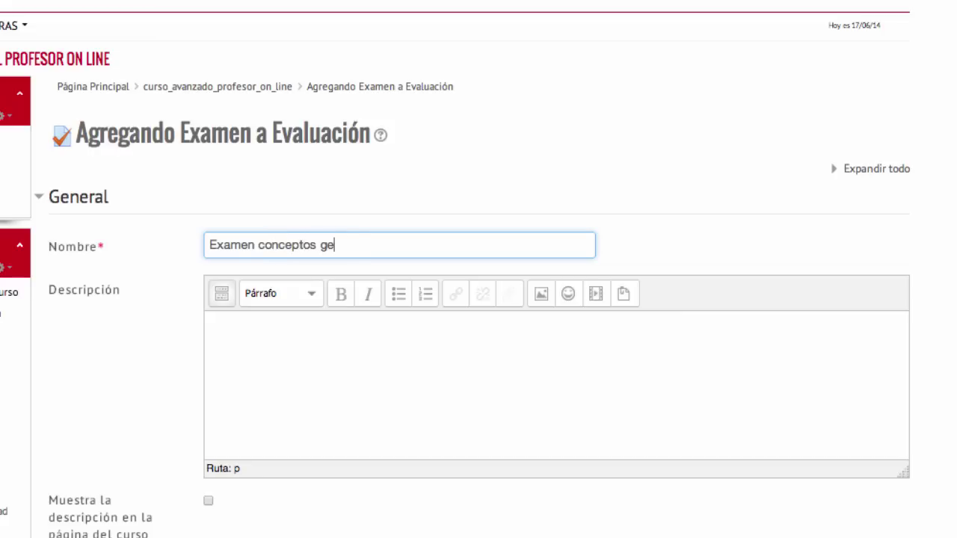
pyautogui.write('nerales de Moodle')
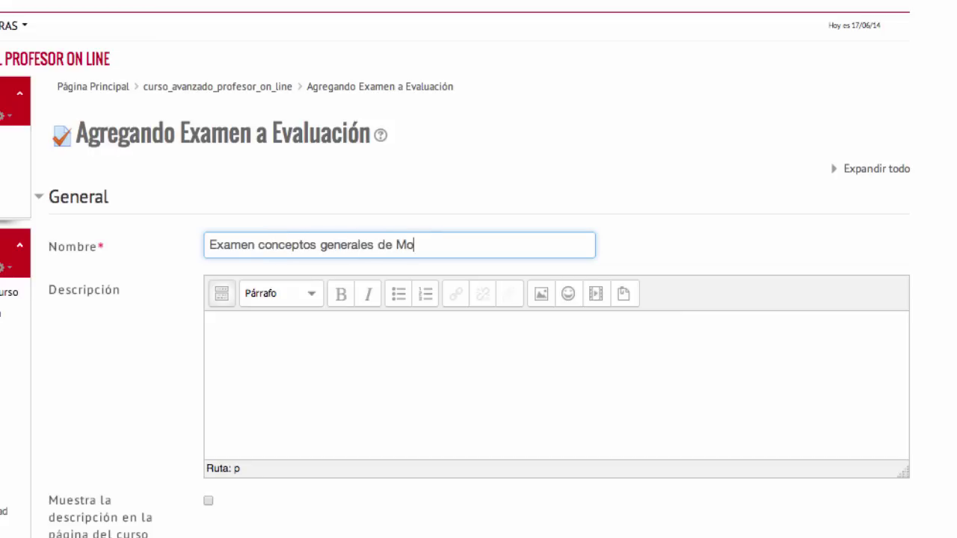
pyautogui.click(333, 357)
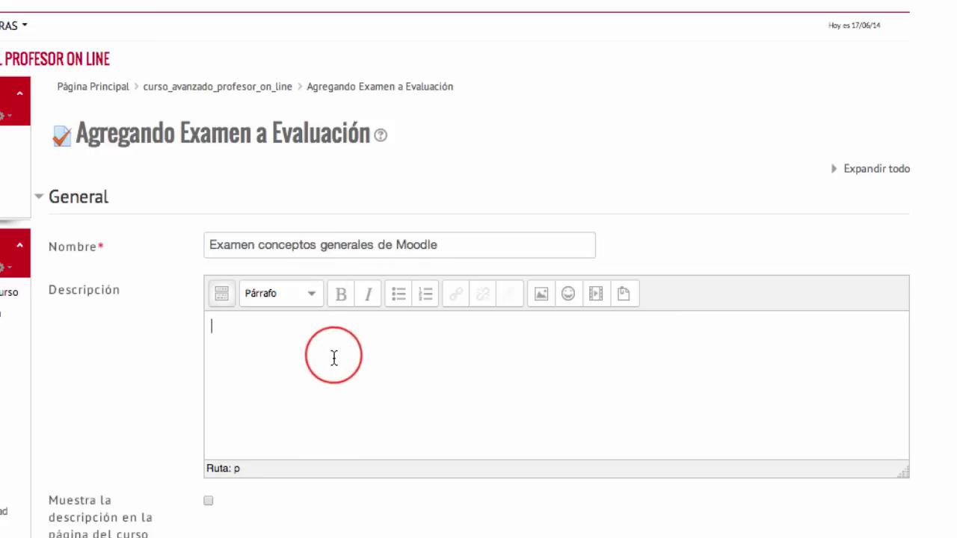
# Step: Enable the exam's opening and closing dates in Temporalización and set the closing day to 18
pyautogui.scroll(-5, 333, 359)
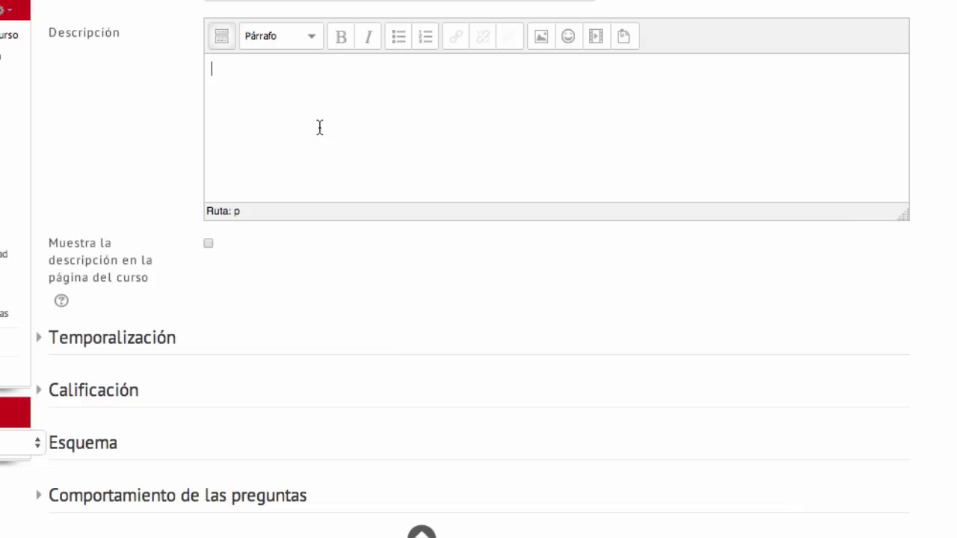
pyautogui.scroll(-5, 320, 127)
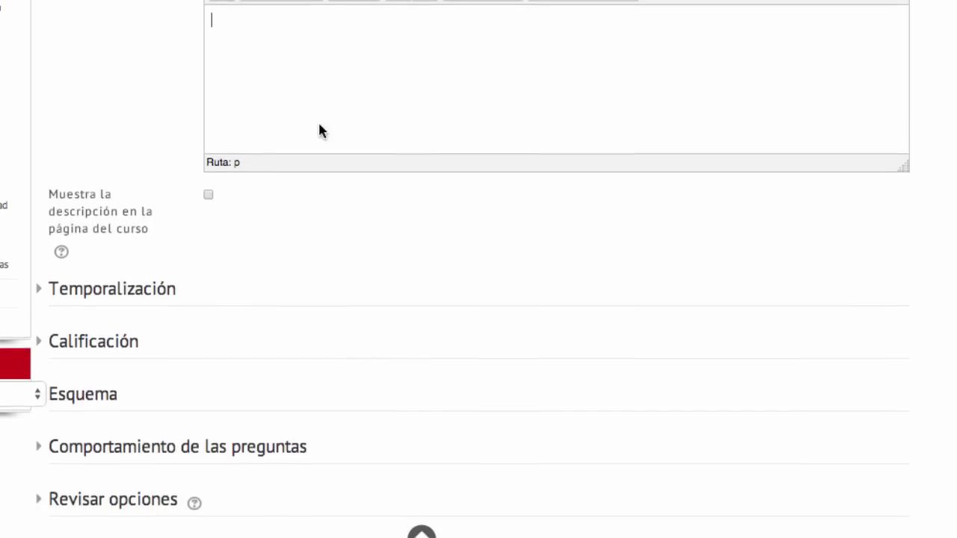
pyautogui.click(160, 66)
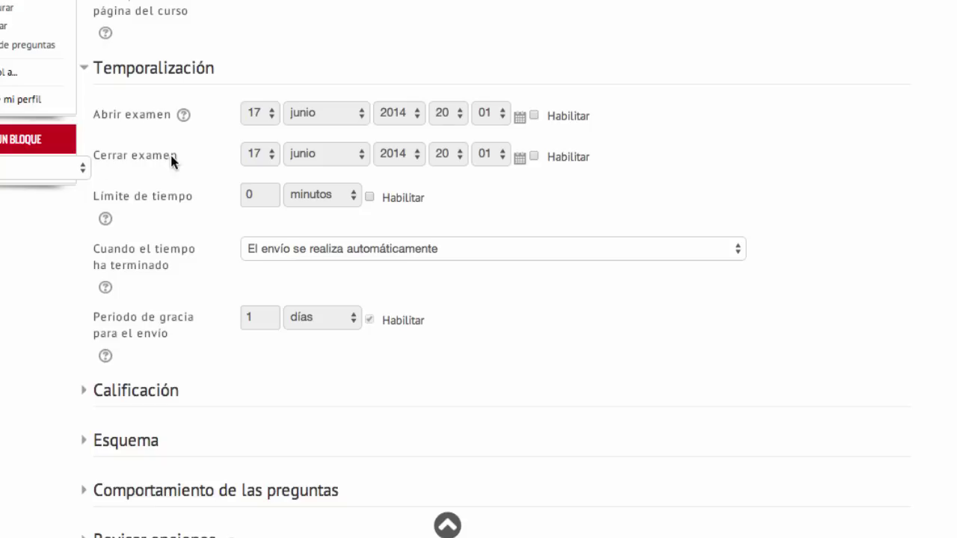
pyautogui.click(534, 116)
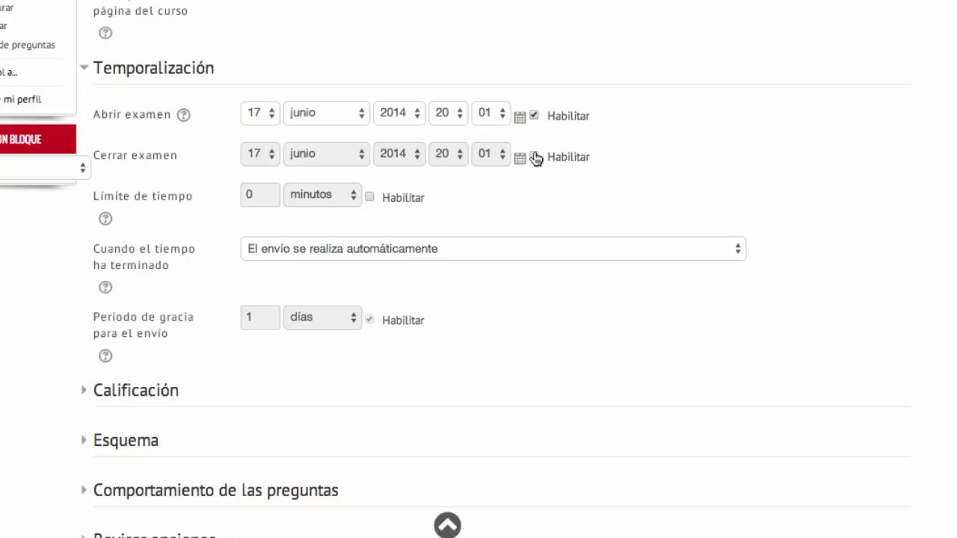
pyautogui.click(534, 157)
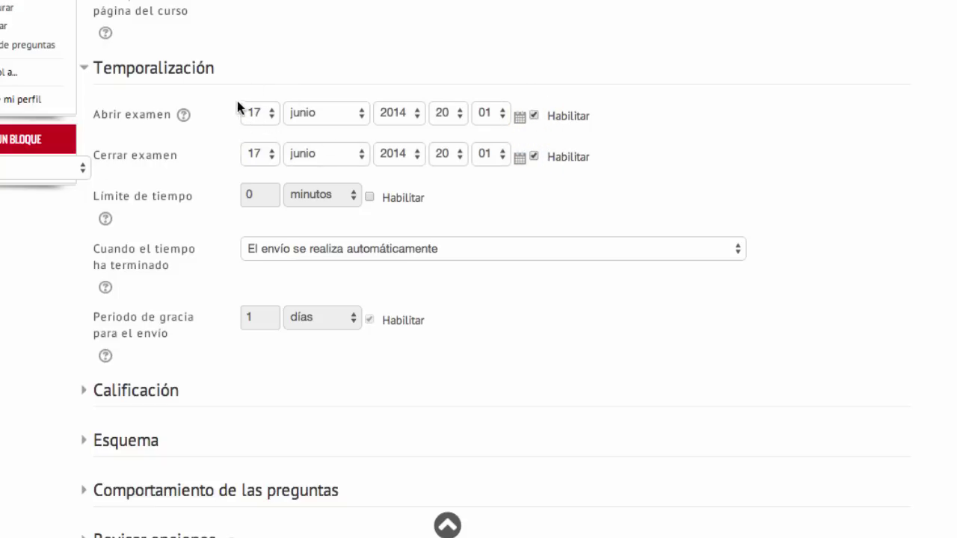
pyautogui.click(267, 155)
pyautogui.click(266, 166)
# Step: Enable the exam's time limit and set it to 5 minutes
pyautogui.click(369, 198)
pyautogui.doubleClick(259, 194)
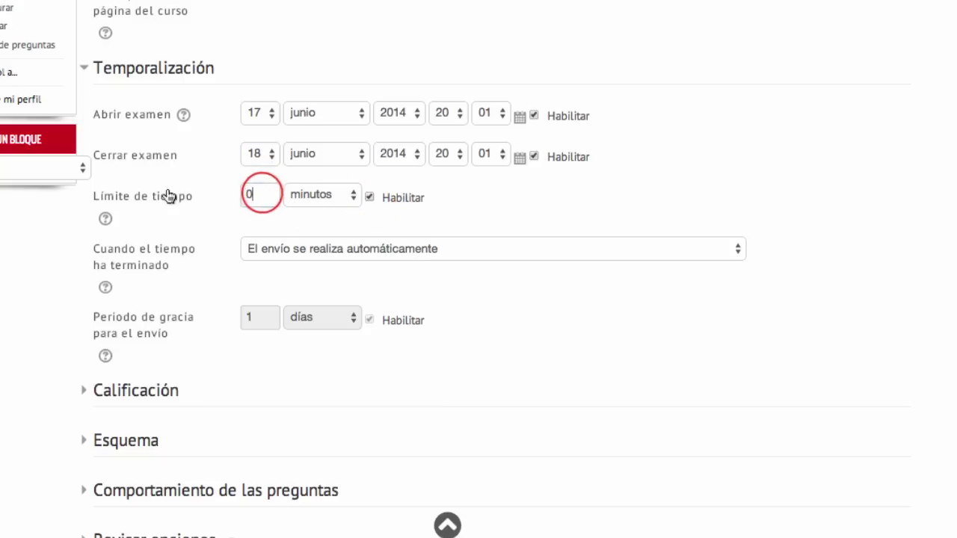
pyautogui.write('5')
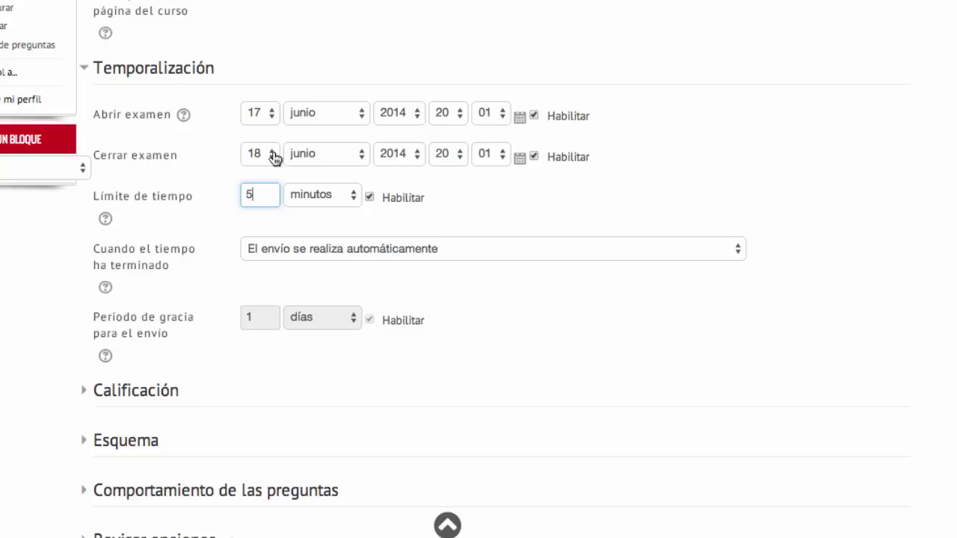
pyautogui.doubleClick(257, 196)
pyautogui.click(497, 200)
# Step: Examine the submission options for when the exam time has run out, keeping "El envío se realiza automáticamente"
pyautogui.scroll(-2, 831, 202)
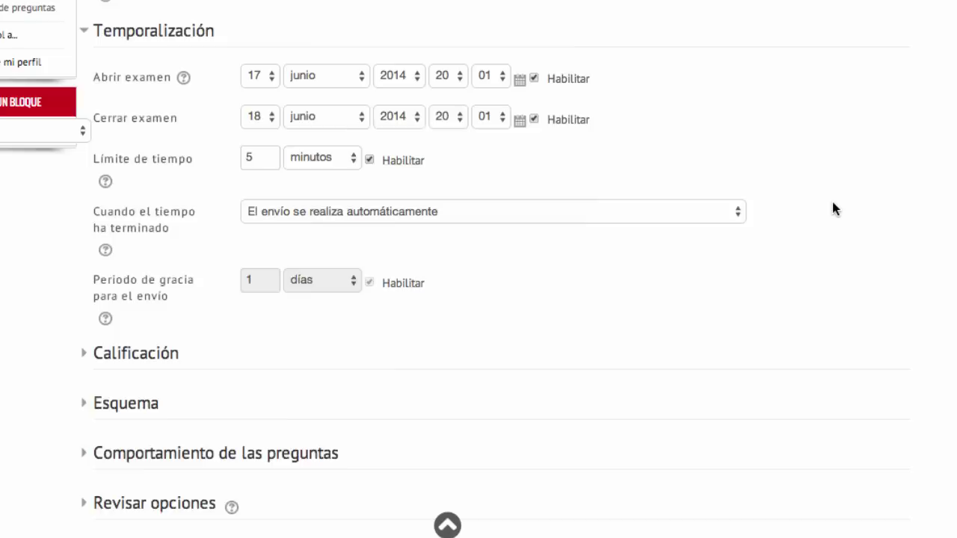
pyautogui.scroll(-2, 832, 202)
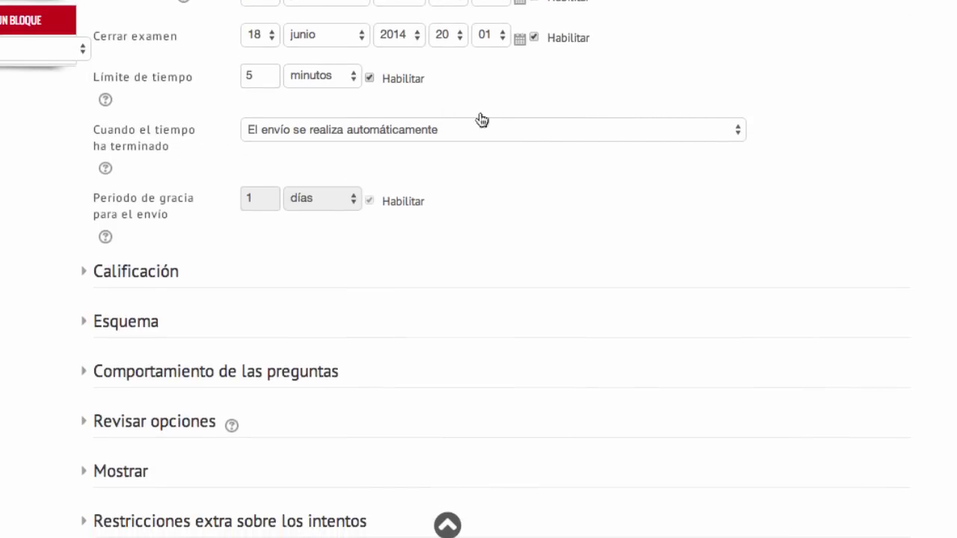
pyautogui.click(554, 129)
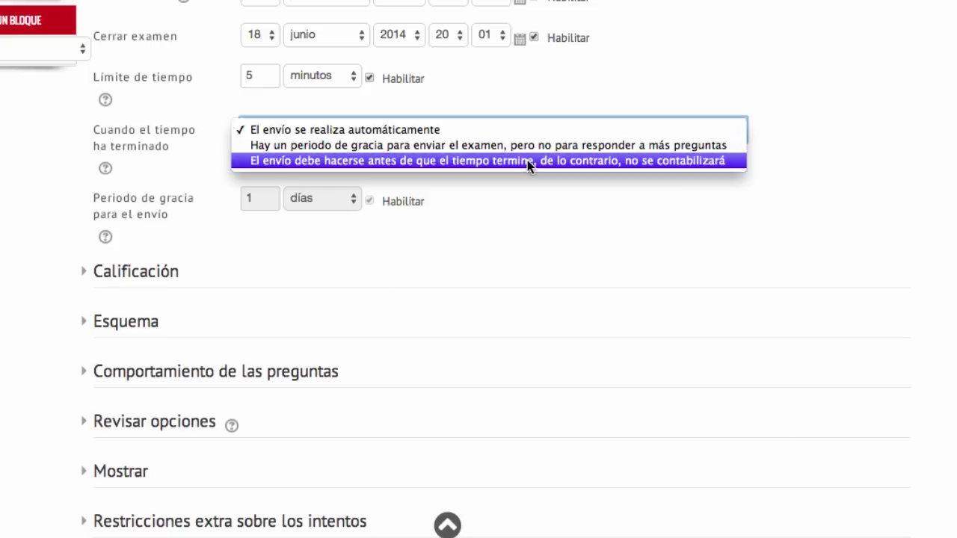
pyautogui.click(459, 127)
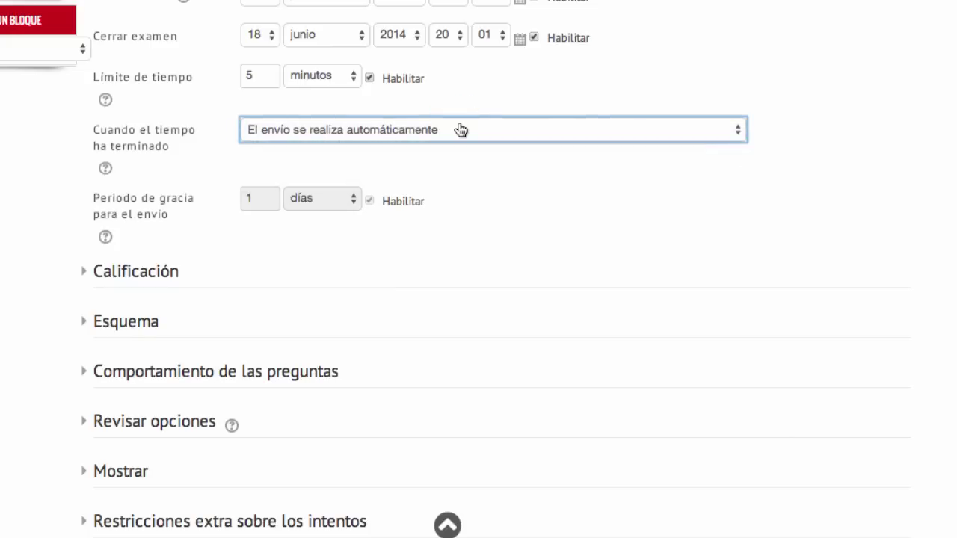
# Step: Try the grace period option for expired time, checking its time units, and return to "El envío se realiza automáticamente"
pyautogui.click(460, 130)
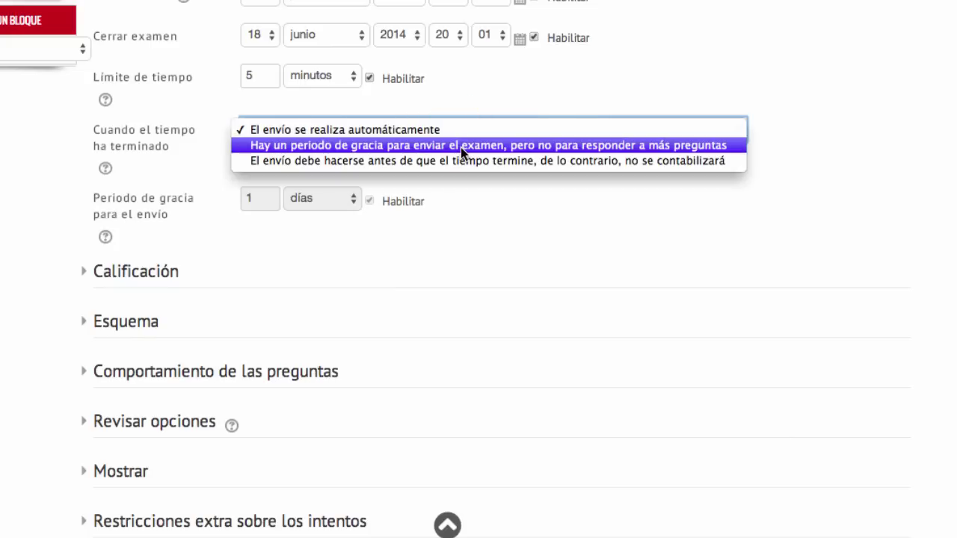
pyautogui.click(460, 148)
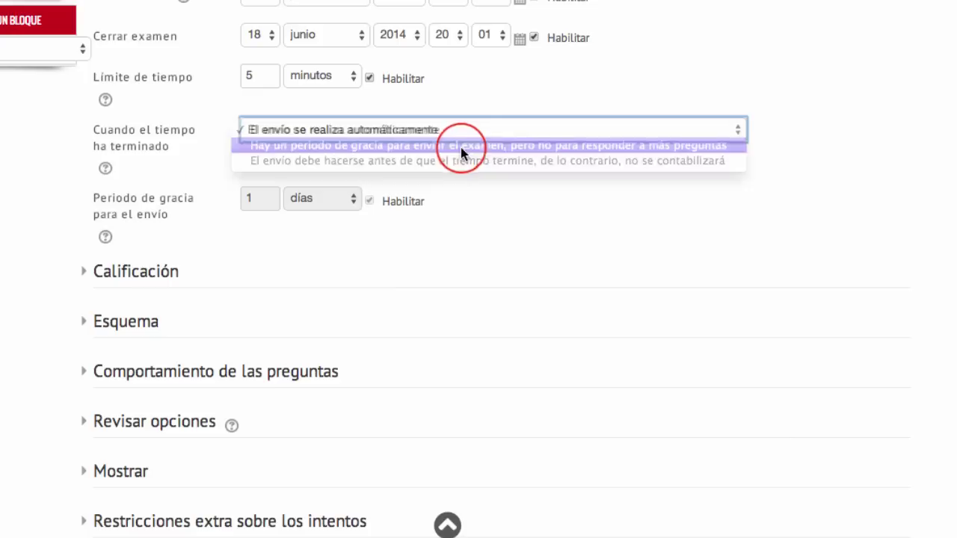
pyautogui.click(322, 201)
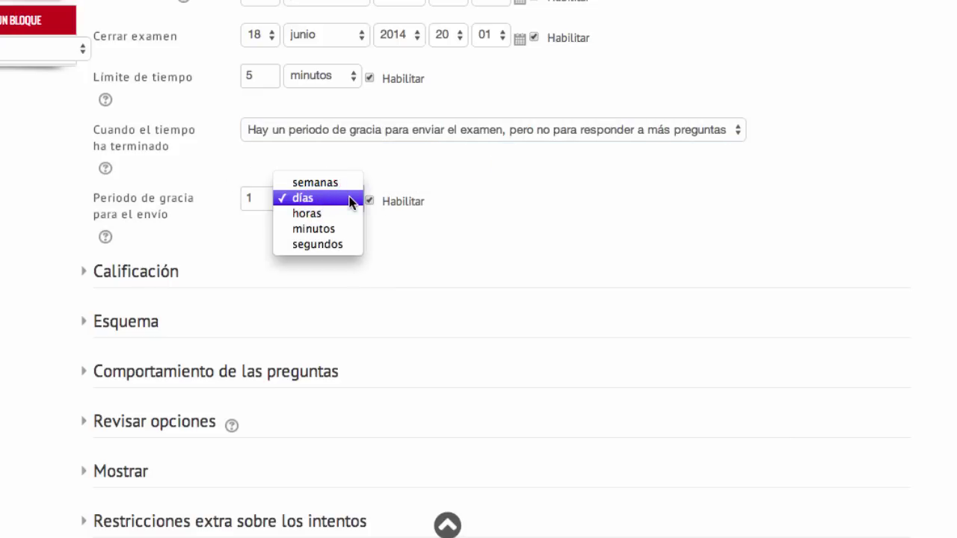
pyautogui.click(447, 131)
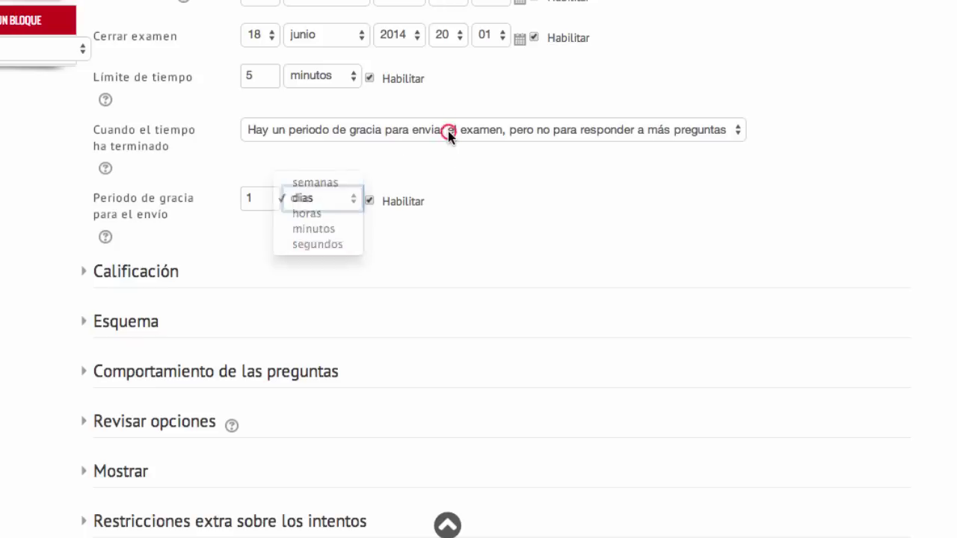
pyautogui.click(447, 131)
pyautogui.click(429, 114)
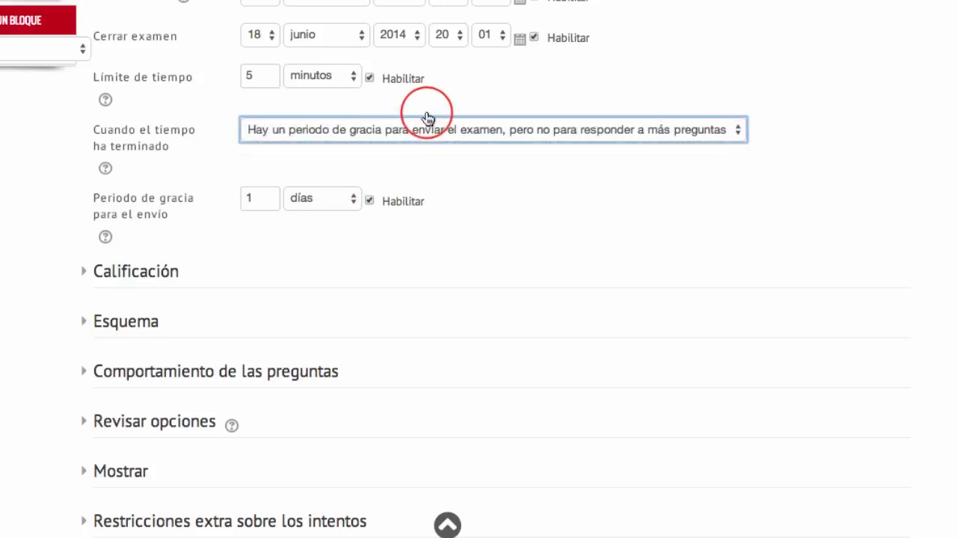
# Step: Expand the Calificación section and set the allowed attempts to 2
pyautogui.click(144, 272)
pyautogui.scroll(-5, 585, 245)
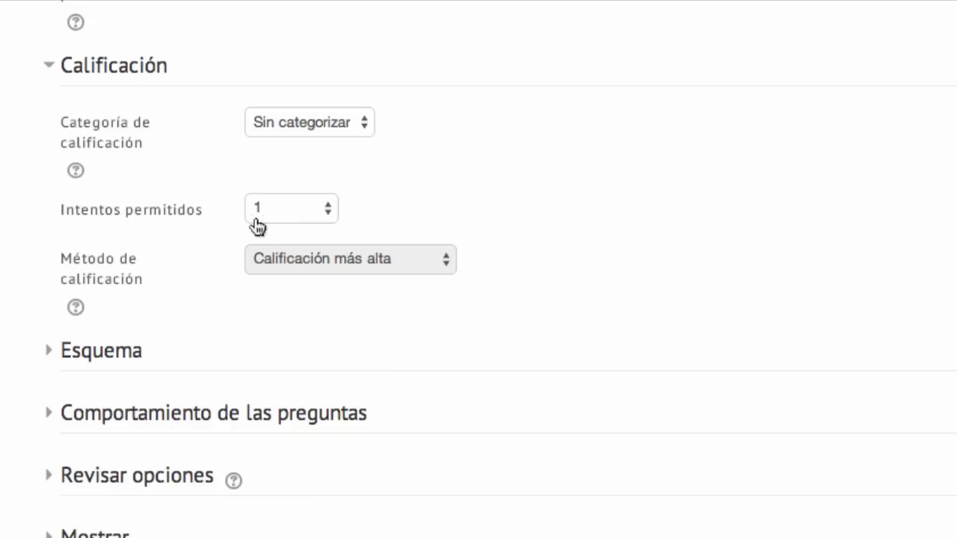
pyautogui.click(327, 210)
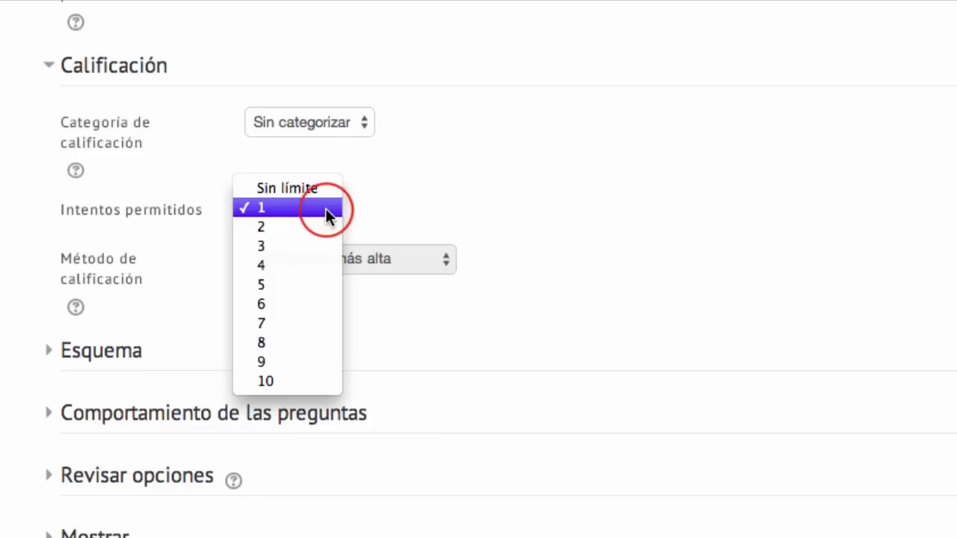
pyautogui.click(327, 227)
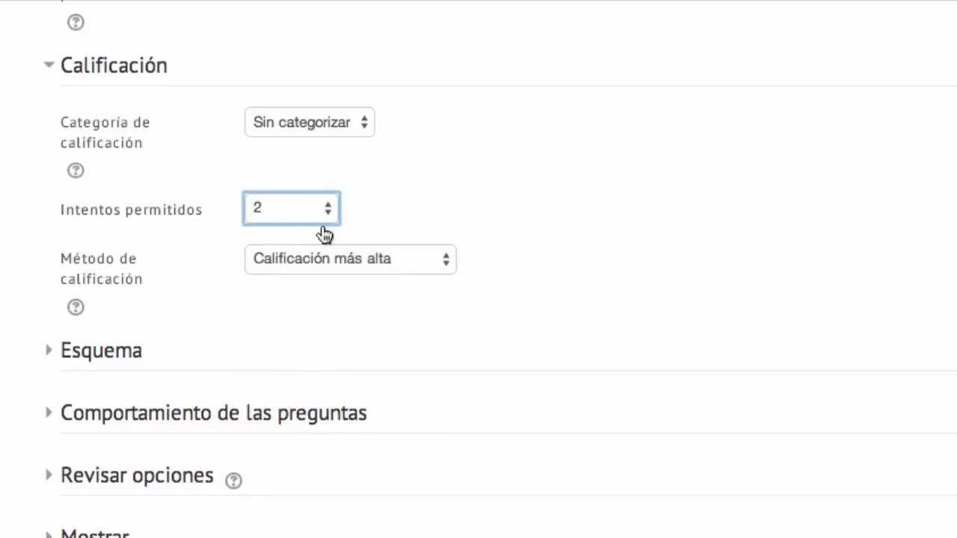
# Step: Examine the available grading methods and set the allowed attempts back to 1
pyautogui.click(439, 260)
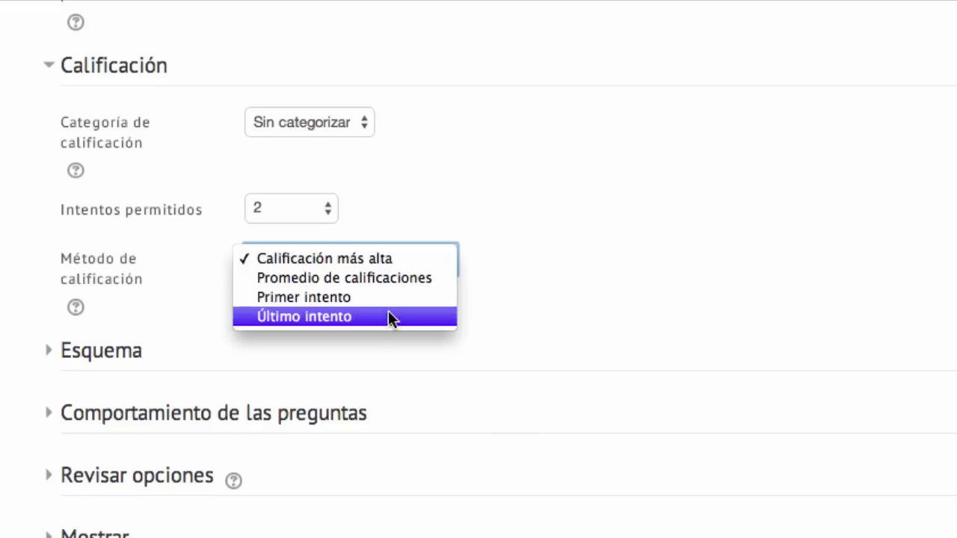
pyautogui.click(398, 191)
pyautogui.click(305, 215)
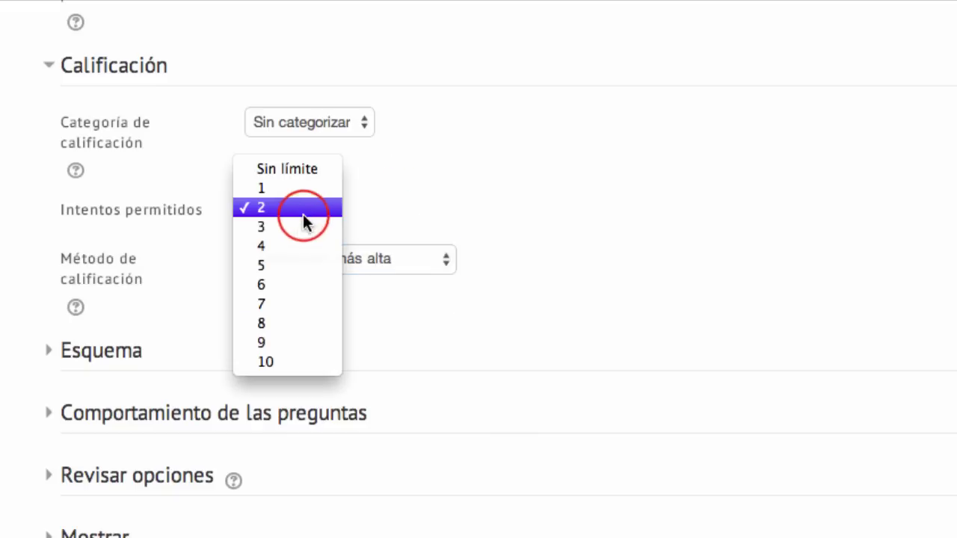
pyautogui.click(296, 188)
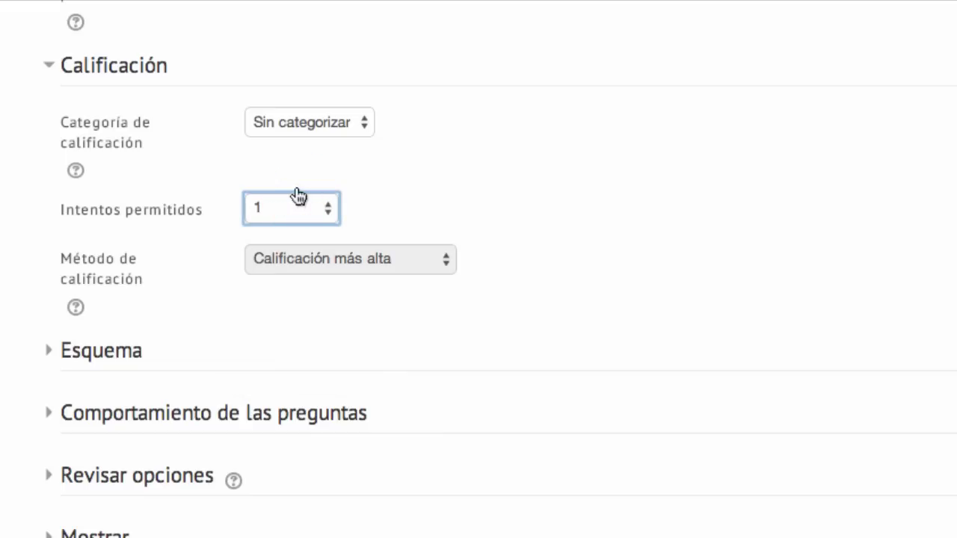
# Step: Expand Esquema and examine the question order and new page options, keeping the edit-screen order and all questions on one page
pyautogui.click(127, 355)
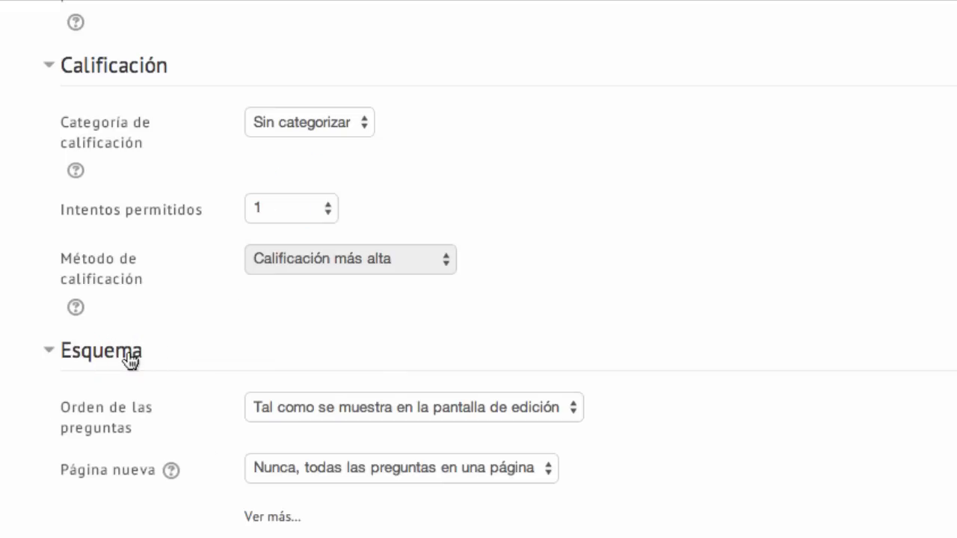
pyautogui.scroll(-5, 652, 302)
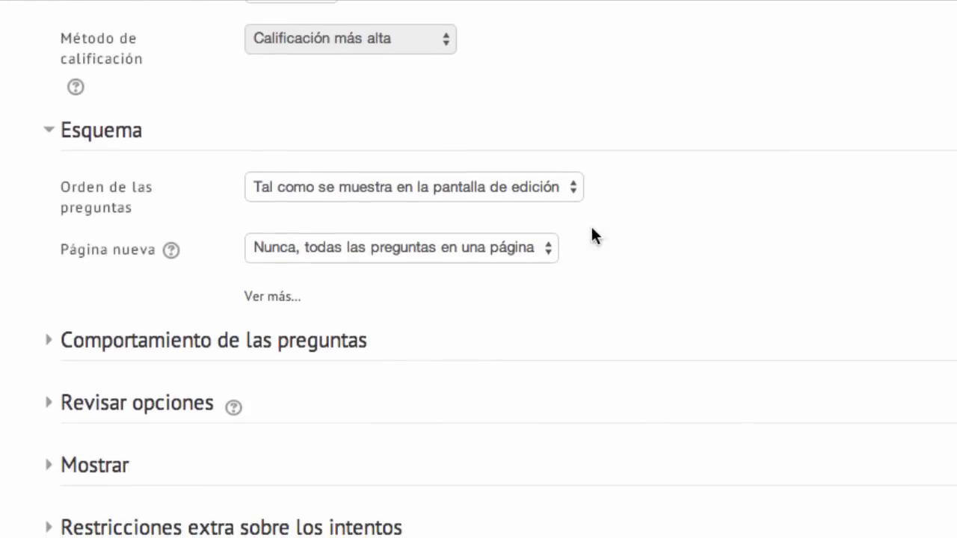
pyautogui.click(571, 188)
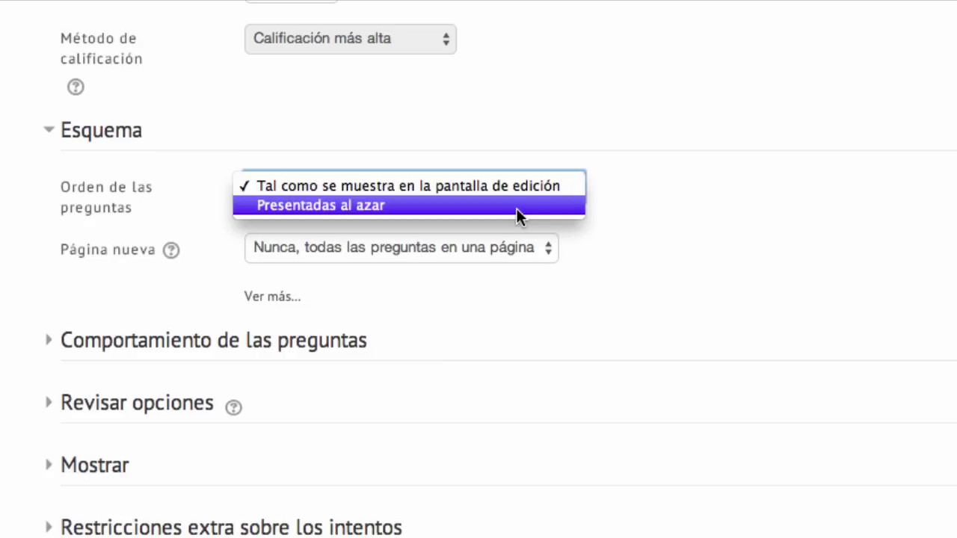
pyautogui.click(515, 184)
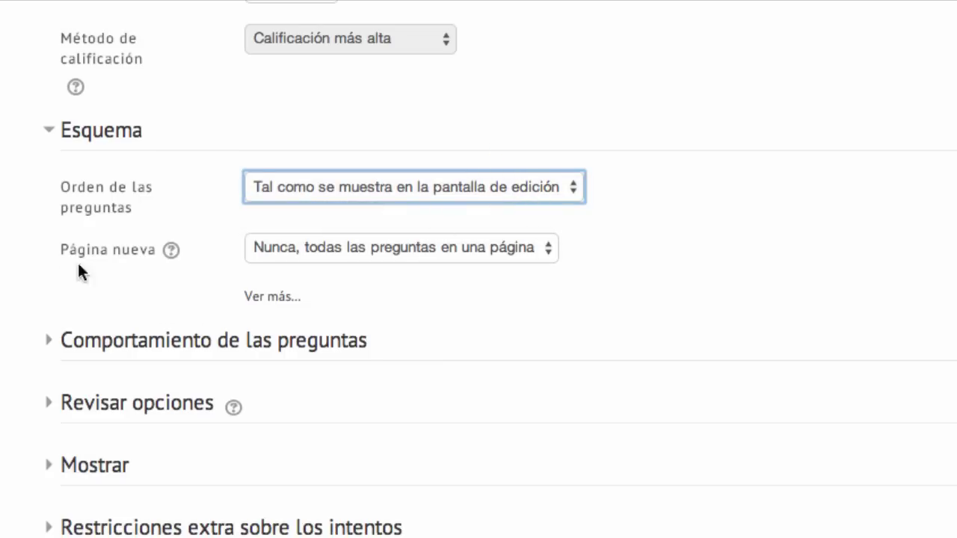
pyautogui.click(479, 253)
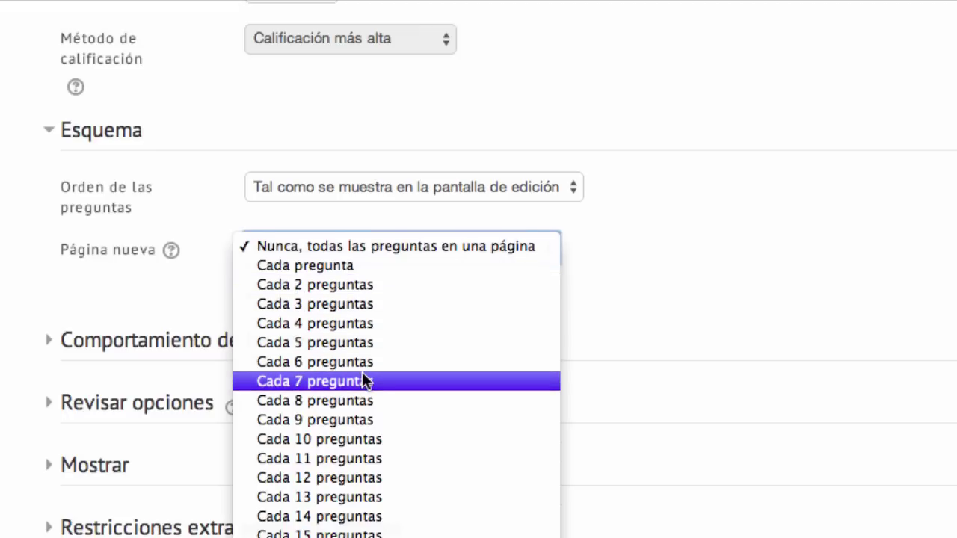
pyautogui.click(826, 206)
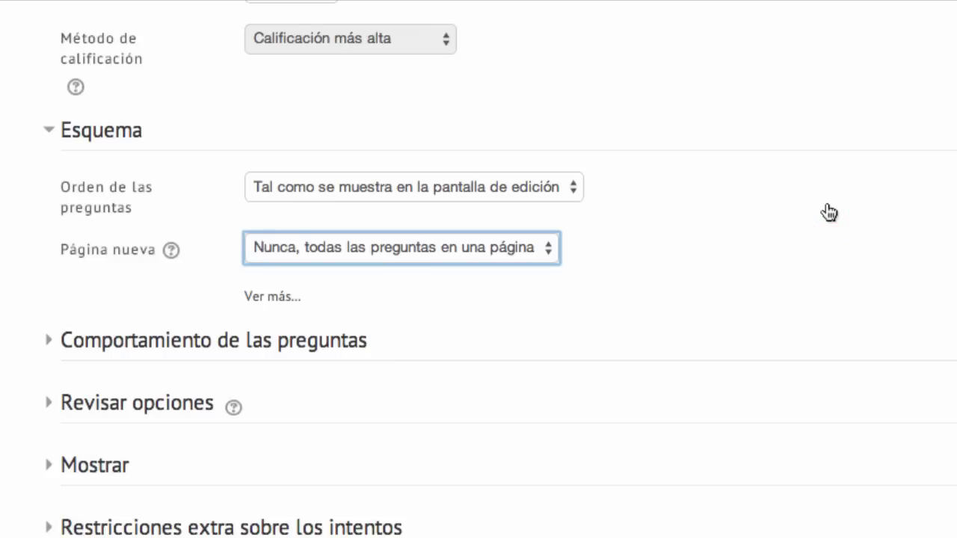
# Step: Expand Comportamiento de las preguntas and examine the answer shuffling and question behaviour choices, keeping "Sí" and "Retroalimentación diferida"
pyautogui.click(319, 348)
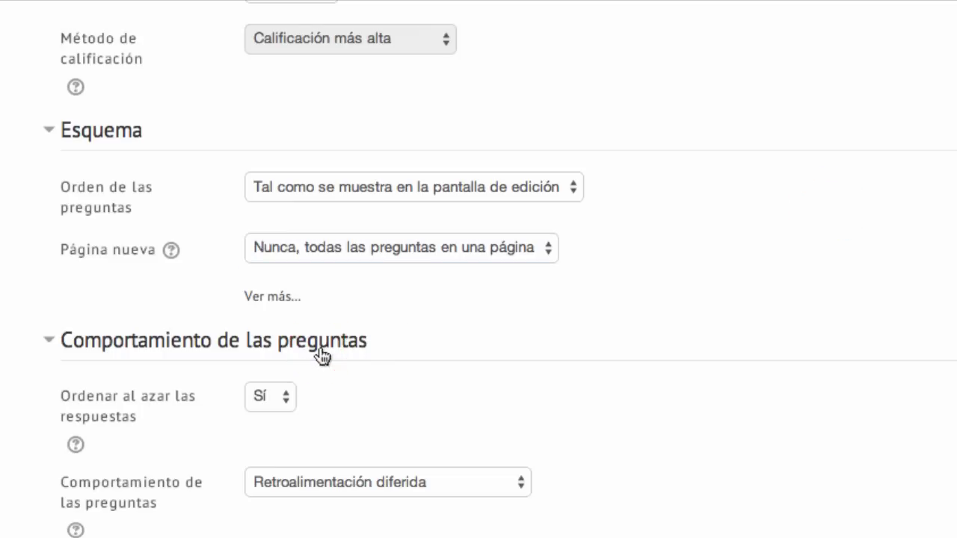
pyautogui.scroll(-5, 732, 324)
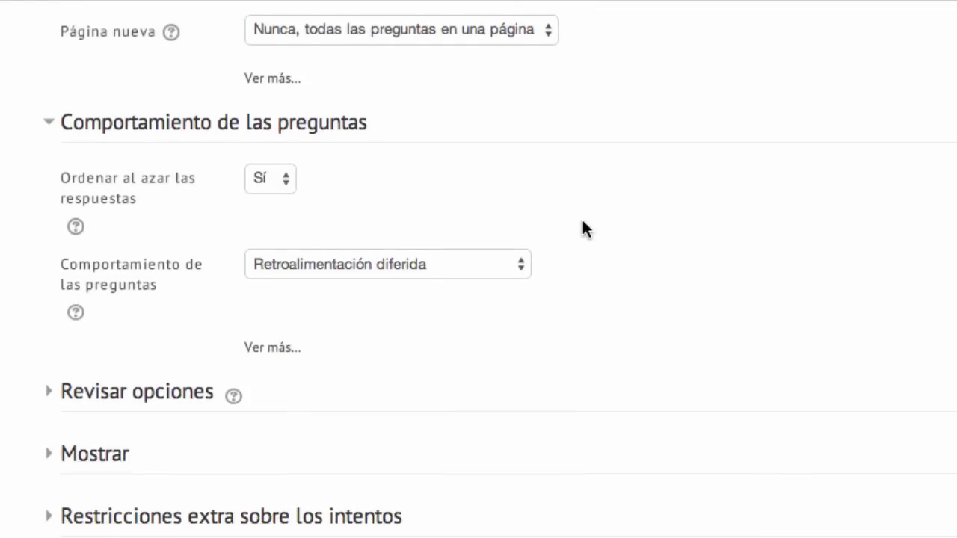
pyautogui.click(278, 182)
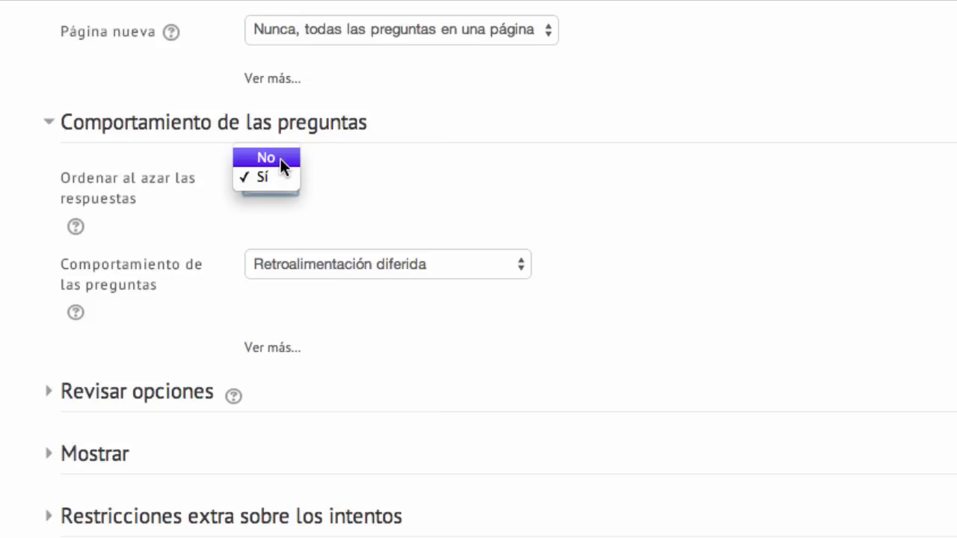
pyautogui.click(463, 175)
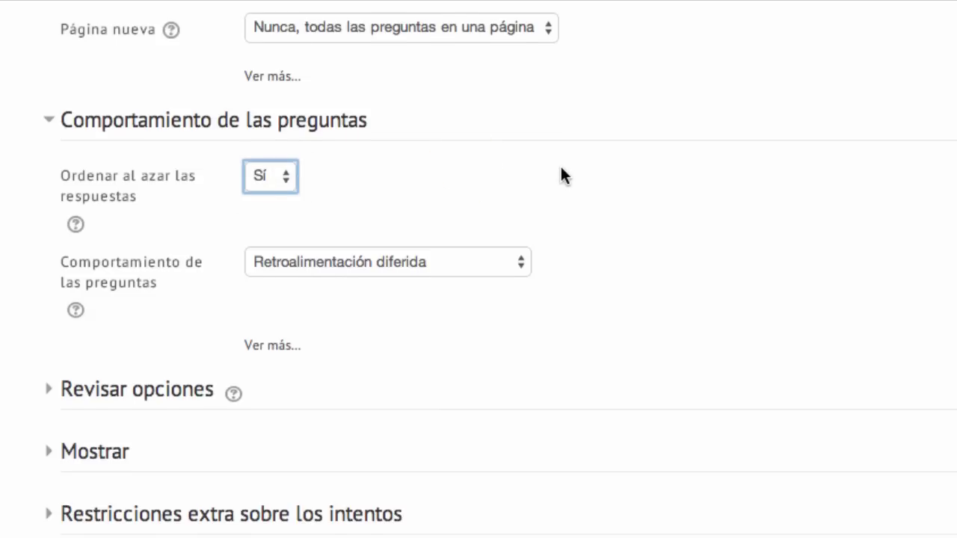
pyautogui.scroll(-3, 560, 171)
pyautogui.click(511, 172)
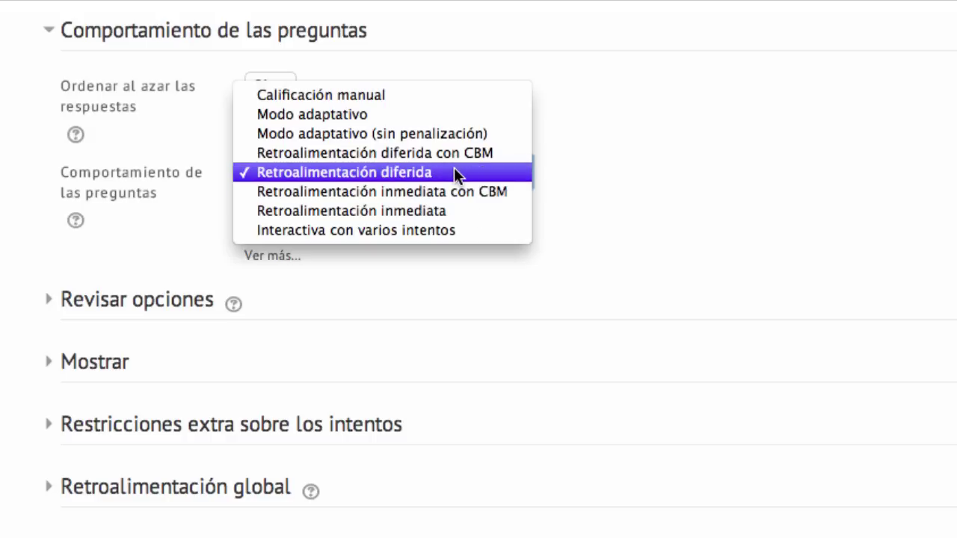
pyautogui.click(456, 173)
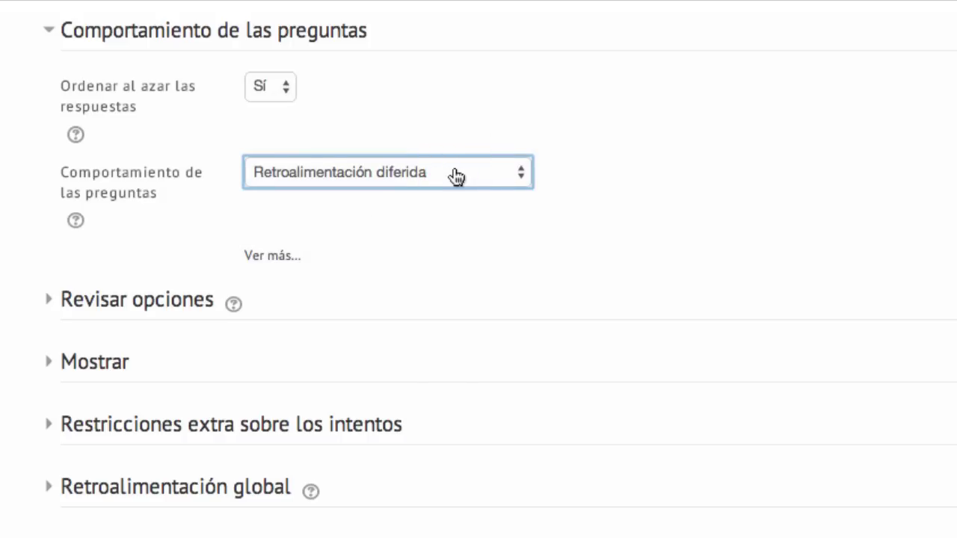
# Step: Expand Revisar opciones and examine what students can review during the attempt, after it and once the exam closes
pyautogui.click(165, 301)
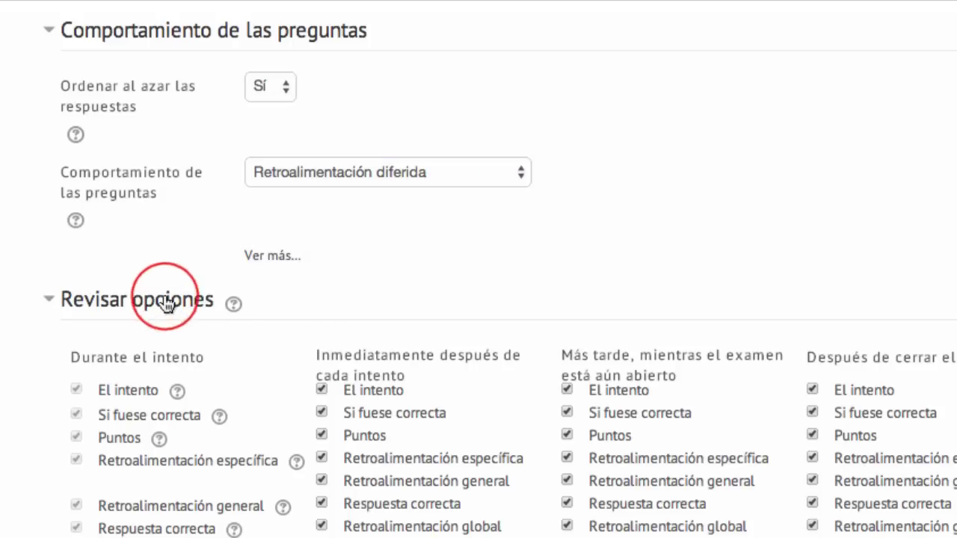
pyautogui.scroll(-5, 648, 258)
pyautogui.scroll(-1, 573, 209)
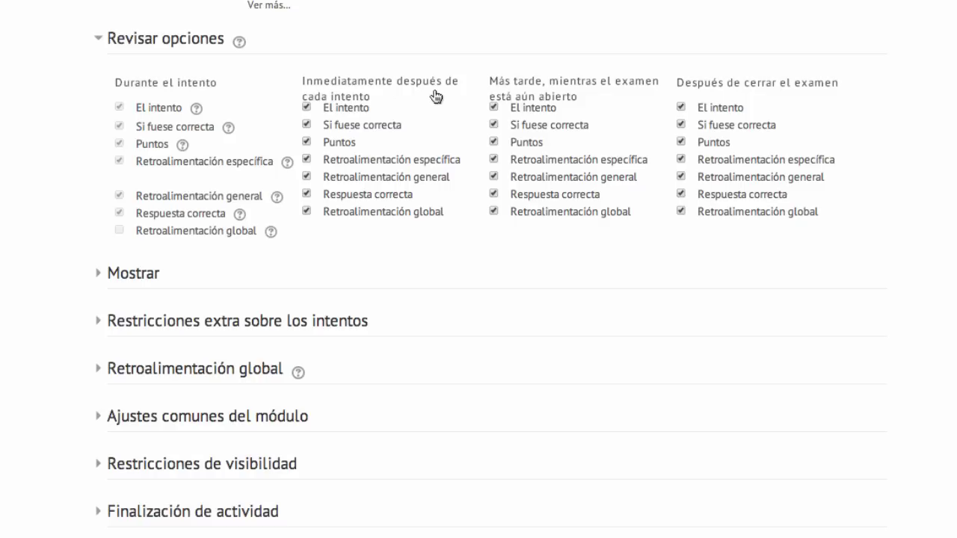
# Step: Expand Mostrar and examine the user image and grade decimal settings, keeping "sin imagen"
pyautogui.click(130, 271)
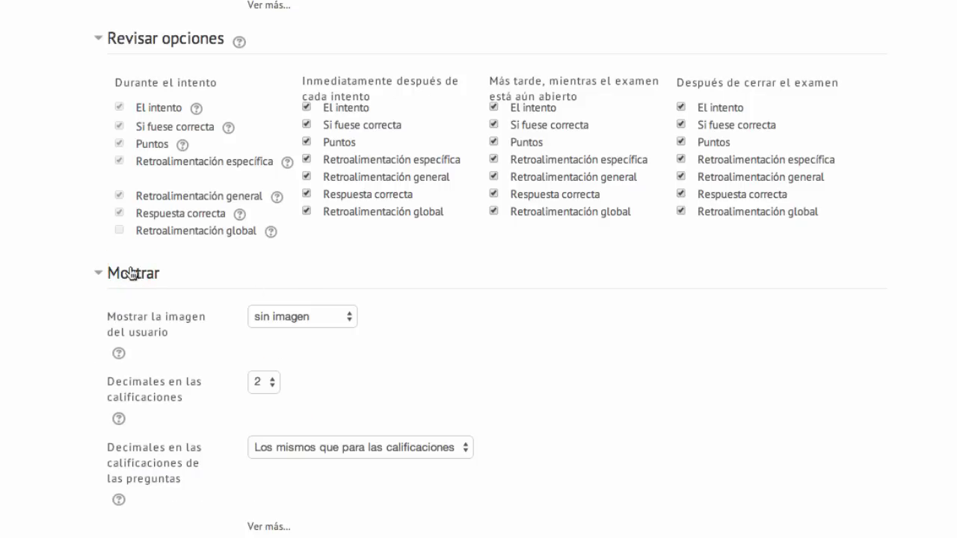
pyautogui.scroll(-5, 550, 275)
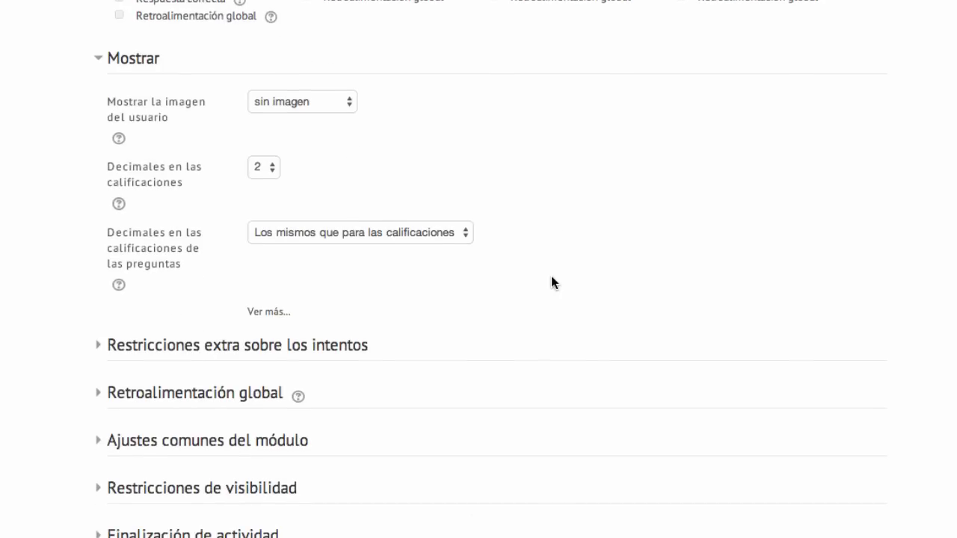
pyautogui.click(298, 106)
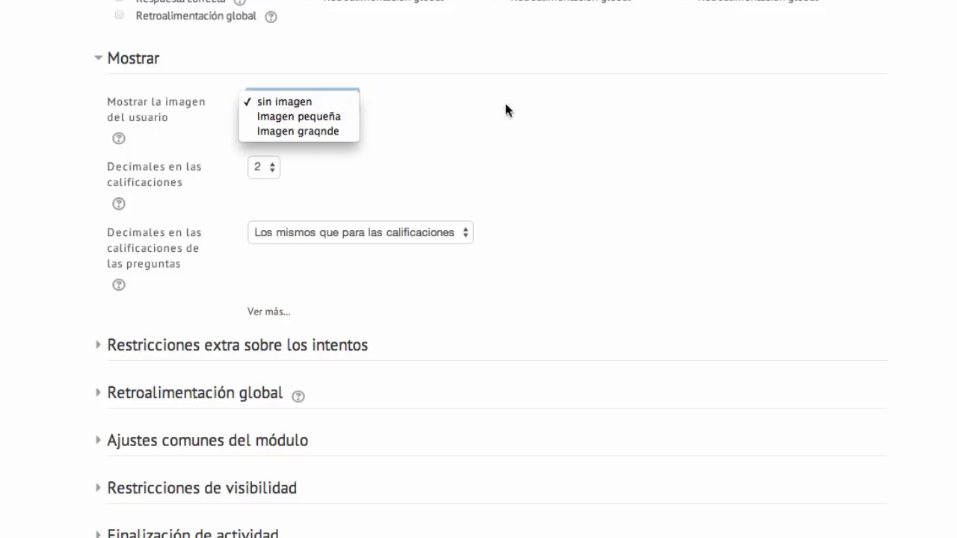
pyautogui.click(529, 111)
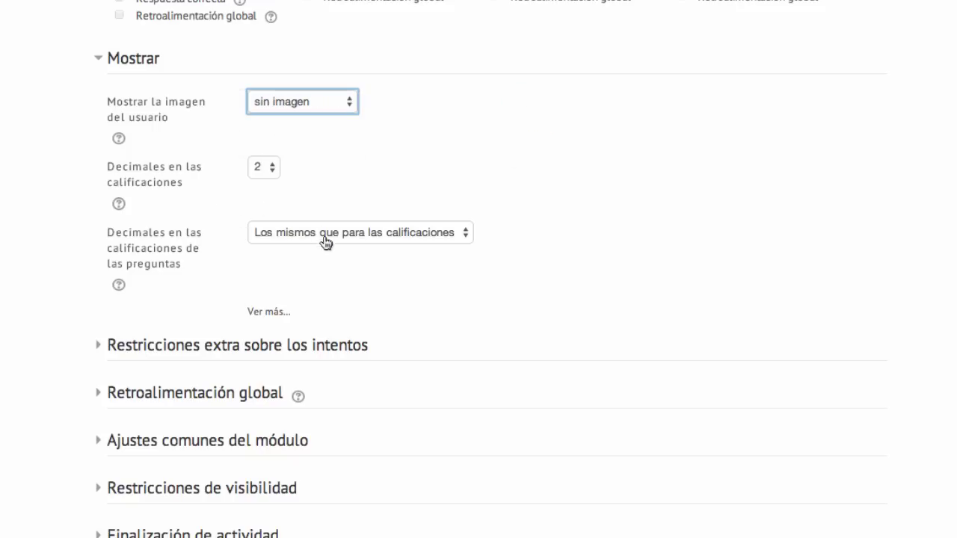
# Step: Examine the password, network address and forced delay settings under Restricciones extra sobre los intentos, then collapse the section
pyautogui.scroll(-3, 487, 224)
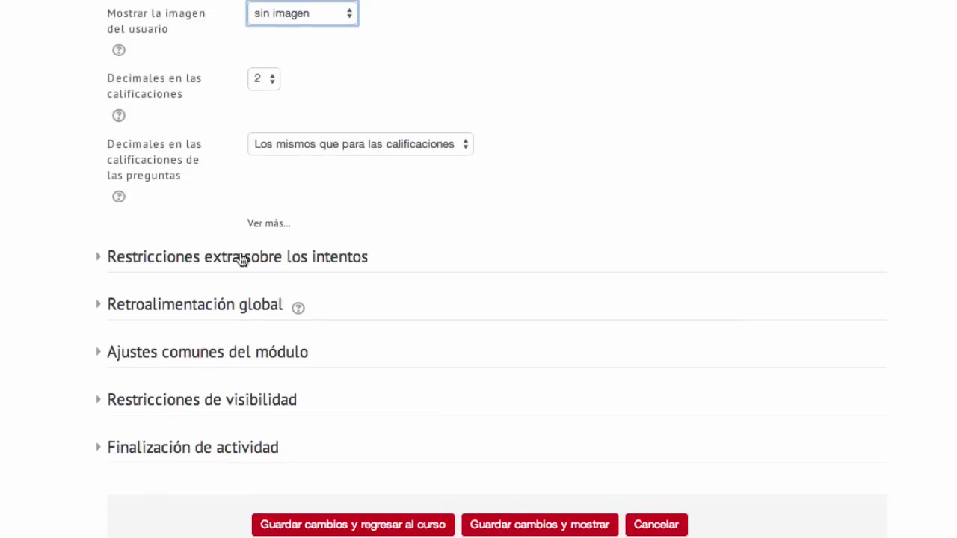
pyautogui.click(237, 259)
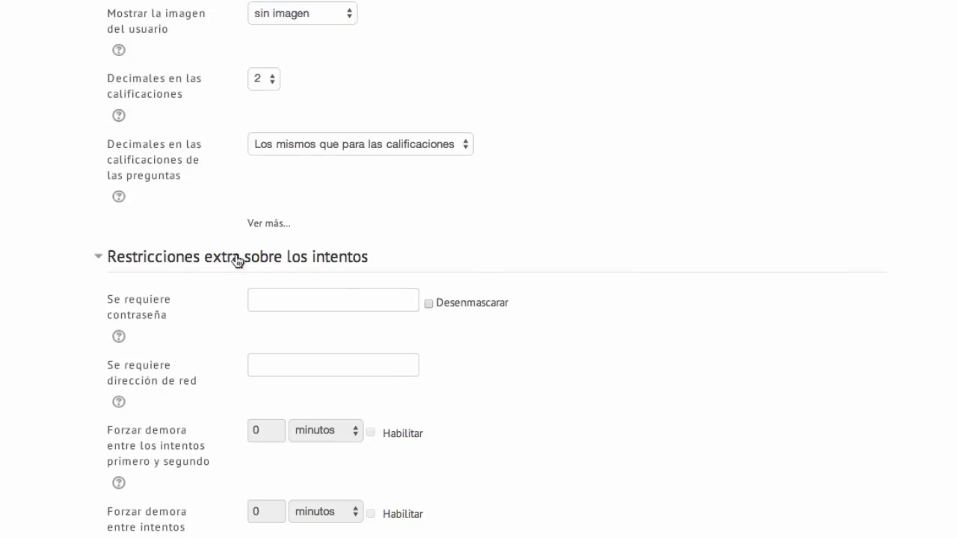
pyautogui.scroll(-5, 605, 200)
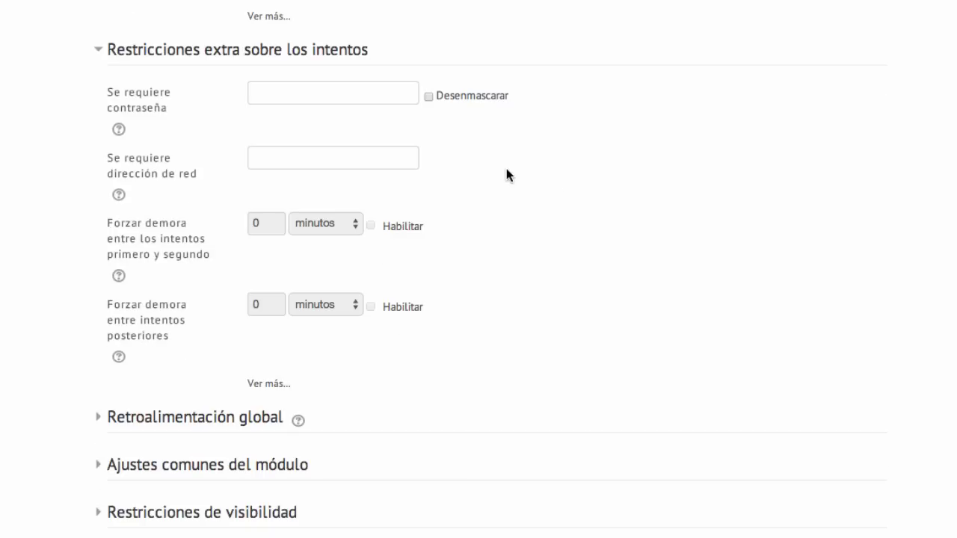
pyautogui.click(350, 89)
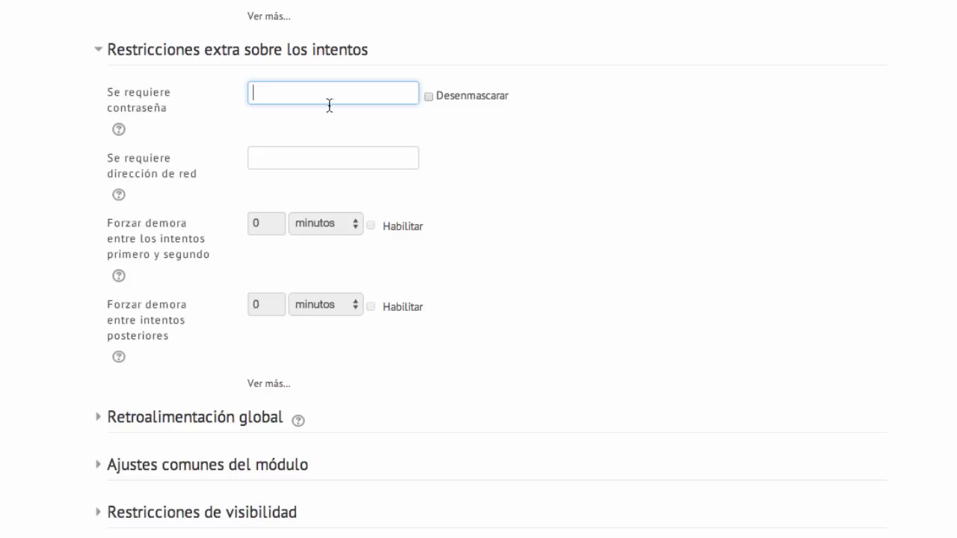
pyautogui.scroll(-3, 501, 145)
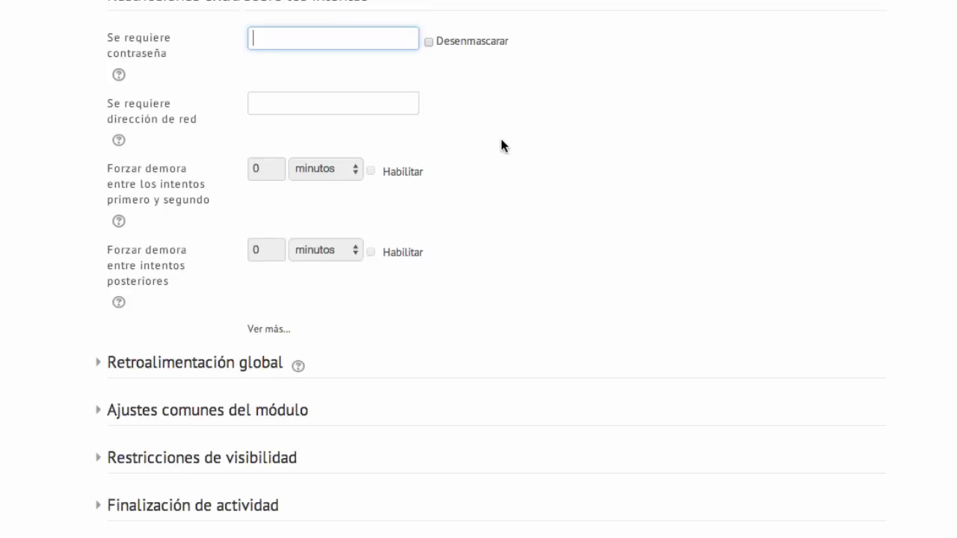
pyautogui.scroll(3, 279, 156)
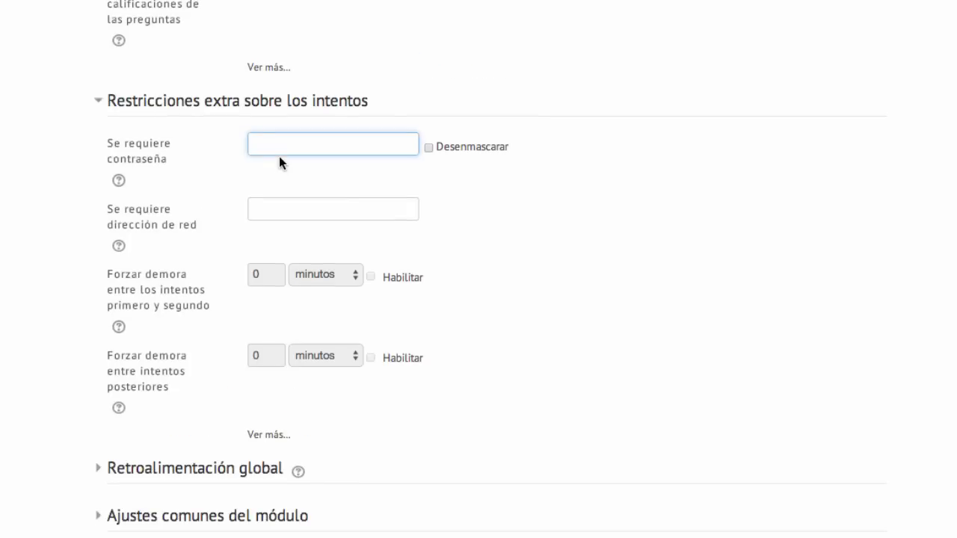
pyautogui.click(231, 102)
# Step: Expand Retroalimentación global and examine its grade boundaries and comment fields, starting from the 100% limit
pyautogui.click(210, 306)
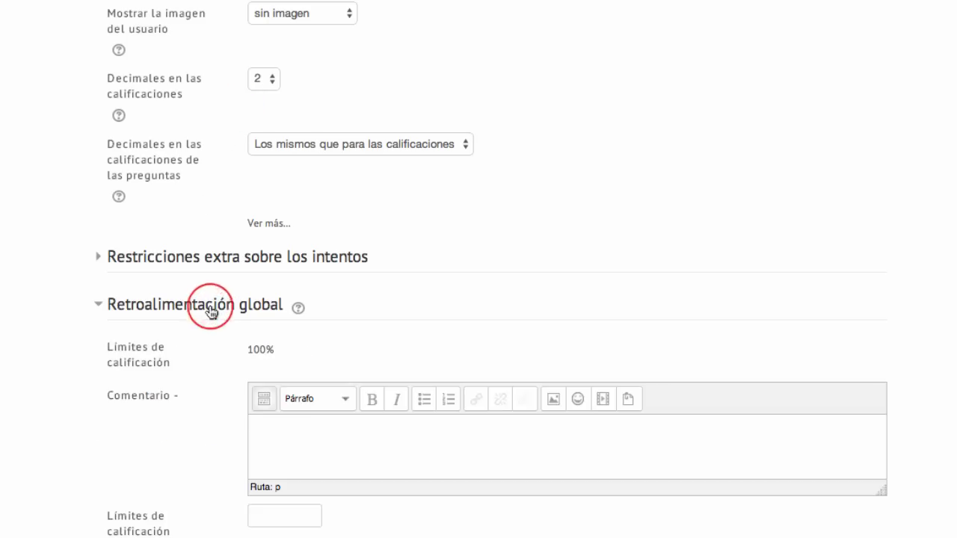
pyautogui.scroll(-9, 584, 211)
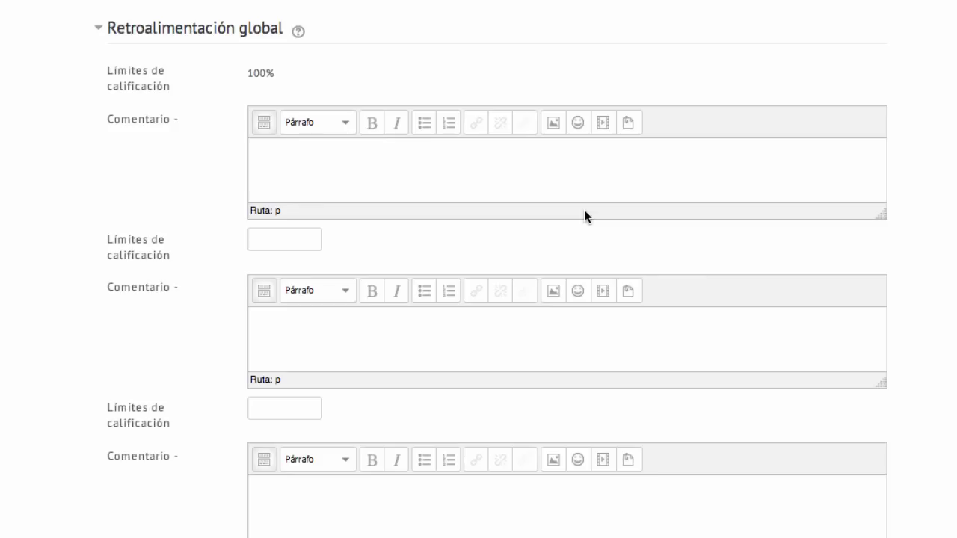
pyautogui.scroll(-2, 337, 79)
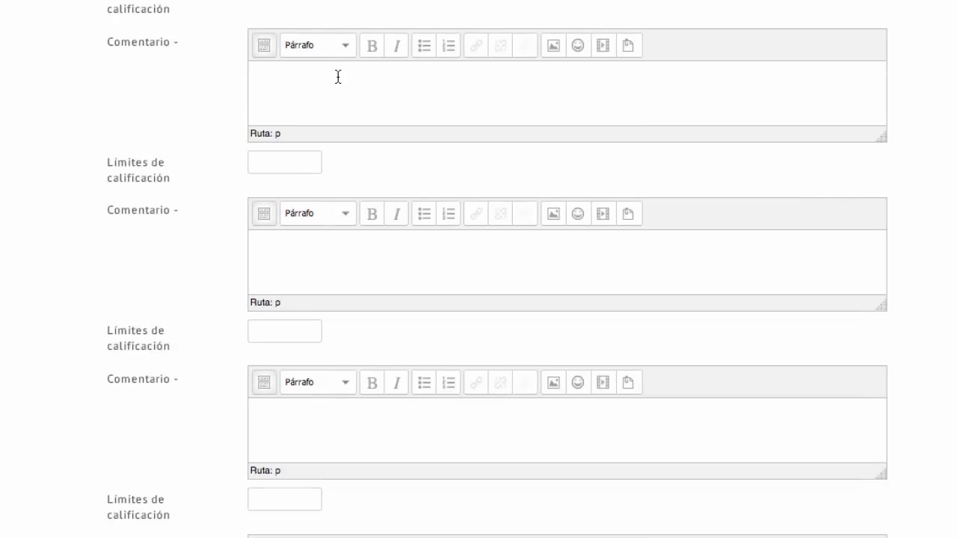
pyautogui.scroll(1, 337, 77)
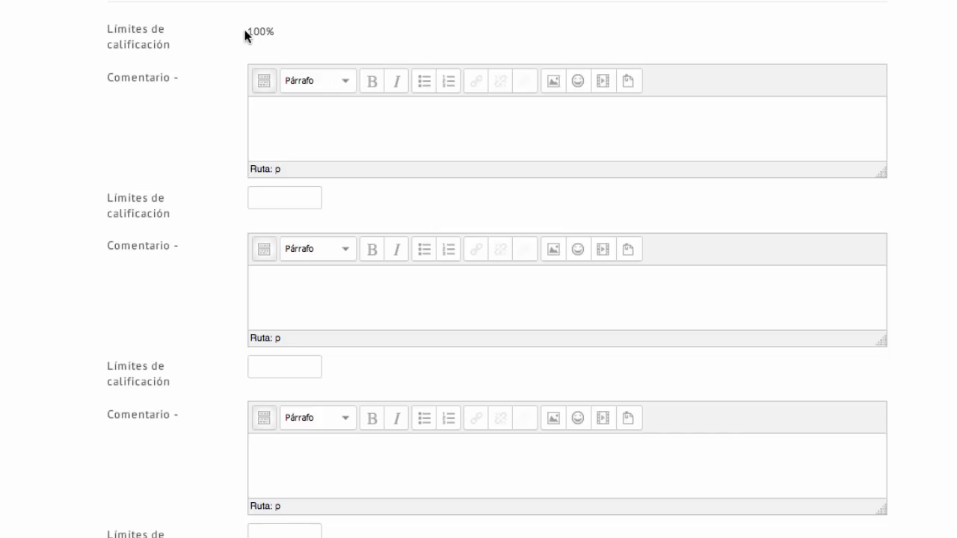
pyautogui.moveTo(242, 31); pyautogui.dragTo(274, 34)
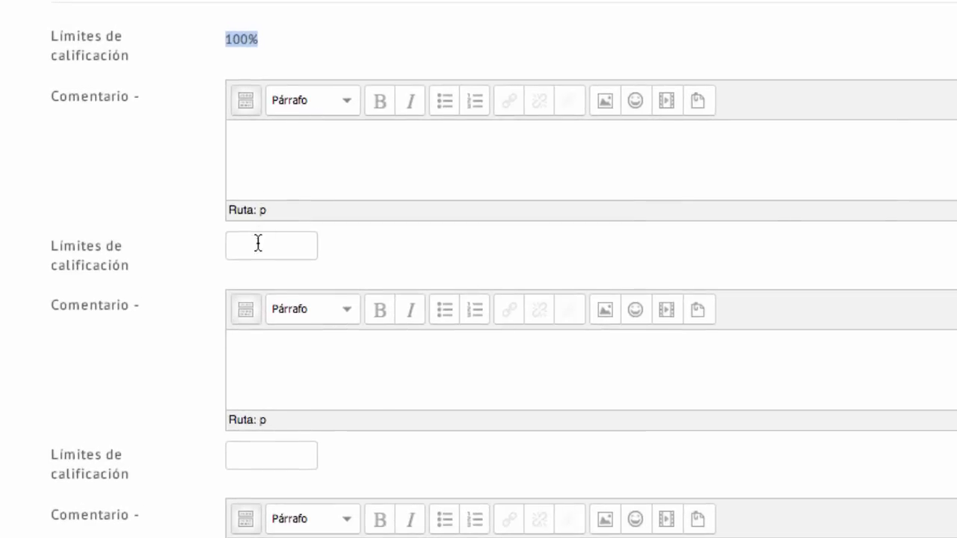
# Step: Set the first editable grade boundary to 80% and enter "Muy buen trabajo." as the comment for the 100% to 80% range
pyautogui.click(257, 242)
pyautogui.write('80%')
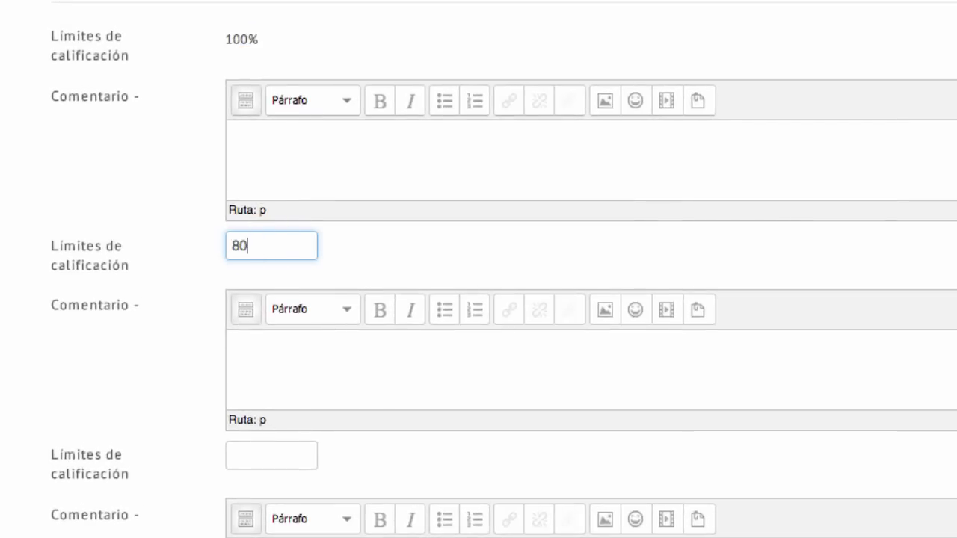
pyautogui.click(256, 174)
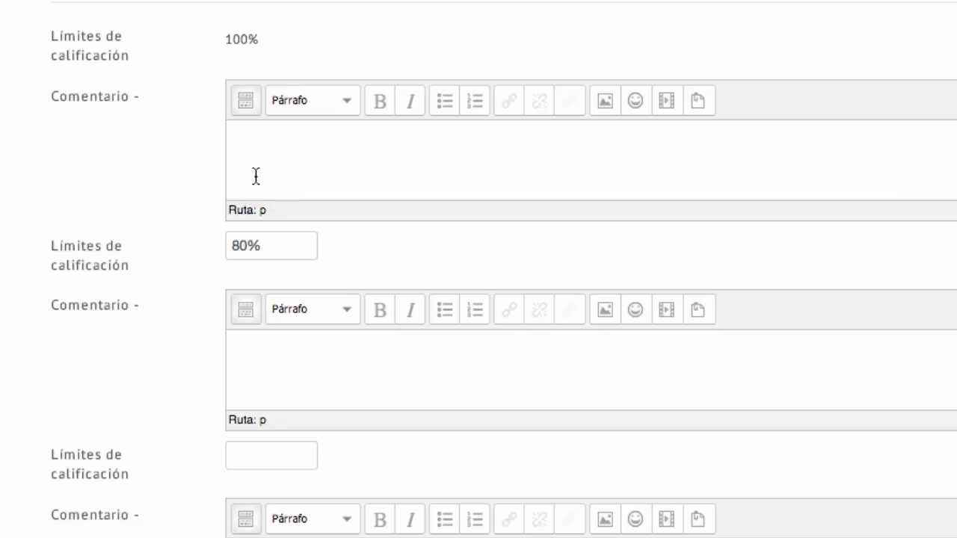
pyautogui.write('Muy buen trab')
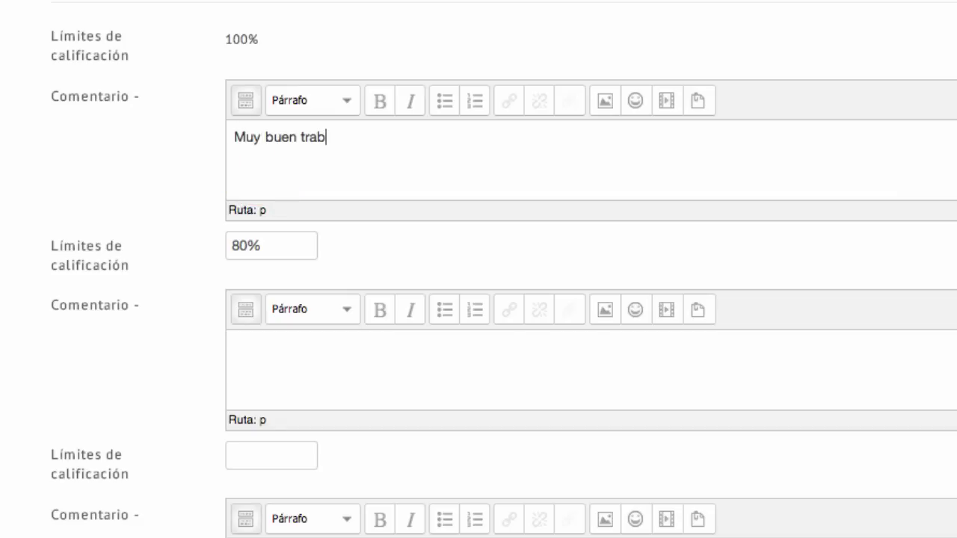
pyautogui.press('BackSpace')
pyautogui.write('a')
pyautogui.press('BackSpace')
pyautogui.write('bajo.')
# Step: Set the second editable grade boundary to 50% and enter "Has aprobado, pero puedes hacerlo mejor." as the comment for the 50% to 80% range
pyautogui.click(256, 455)
pyautogui.write('50%')
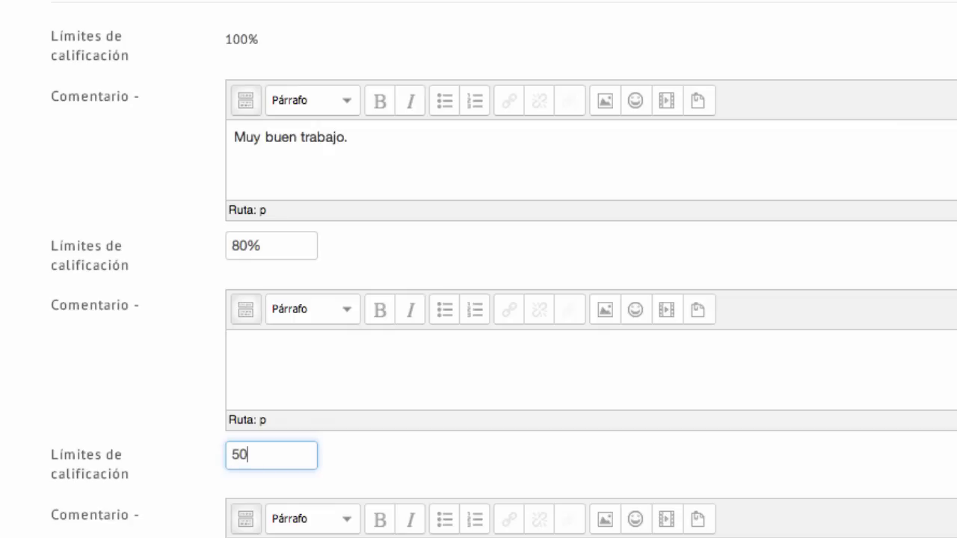
pyautogui.click(279, 371)
pyautogui.write('H')
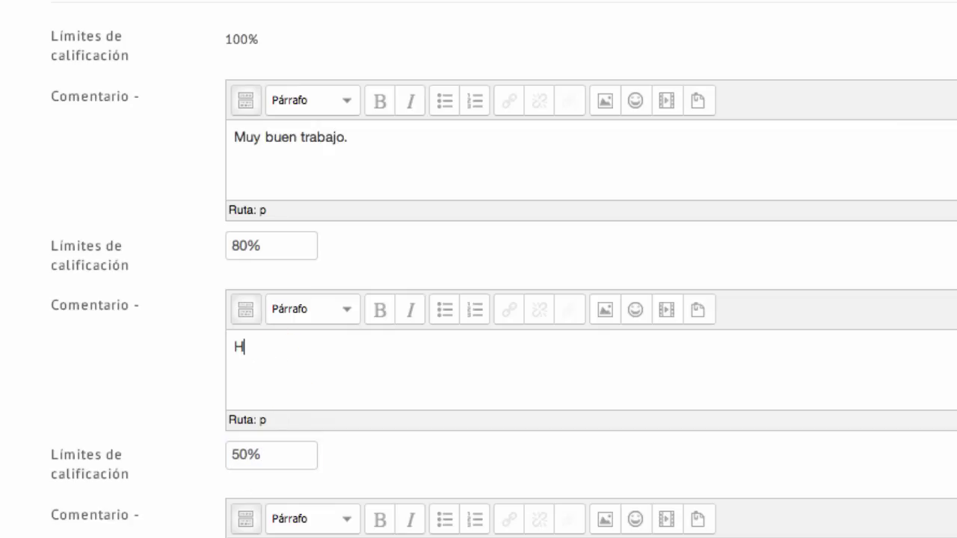
pyautogui.write('as aprobado, p')
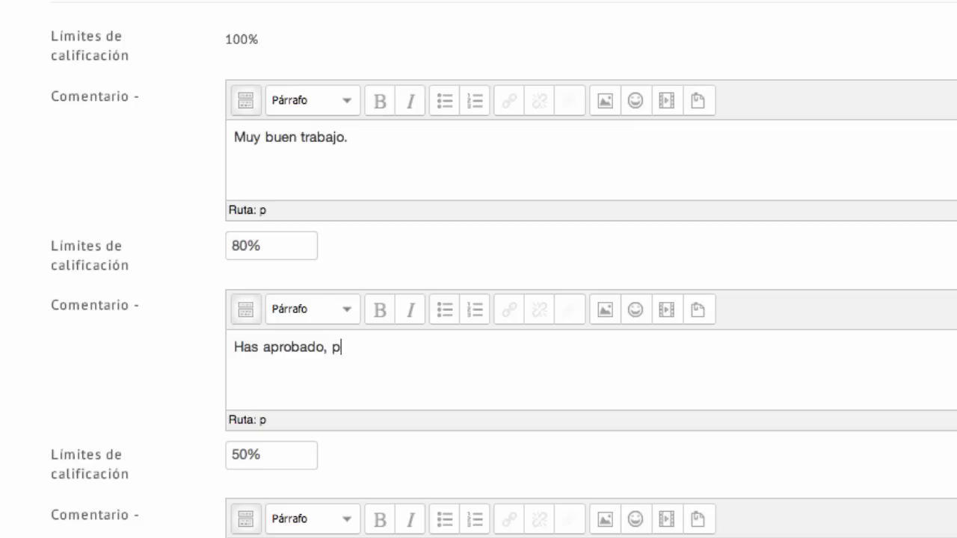
pyautogui.write('ero puedes hacerlo mejor.')
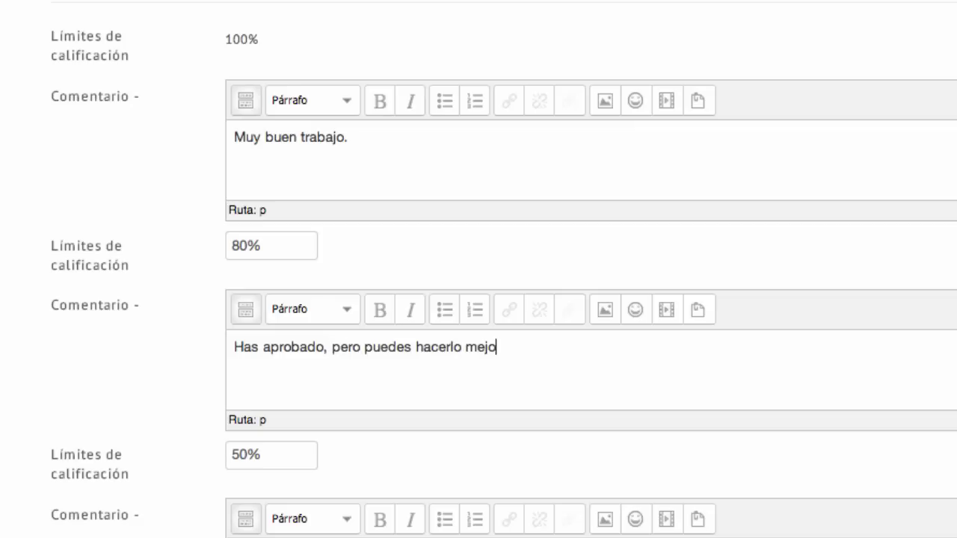
pyautogui.click(271, 456)
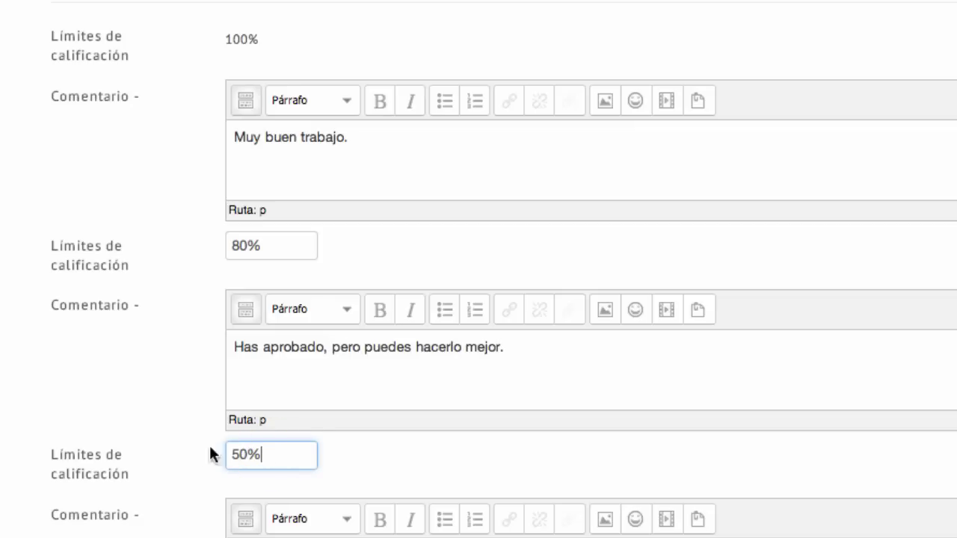
# Step: Enter "Tienes que estudiar más." as the feedback comment for grades between 0% and 50%
pyautogui.scroll(-1, 154, 397)
pyautogui.scroll(-10, 154, 397)
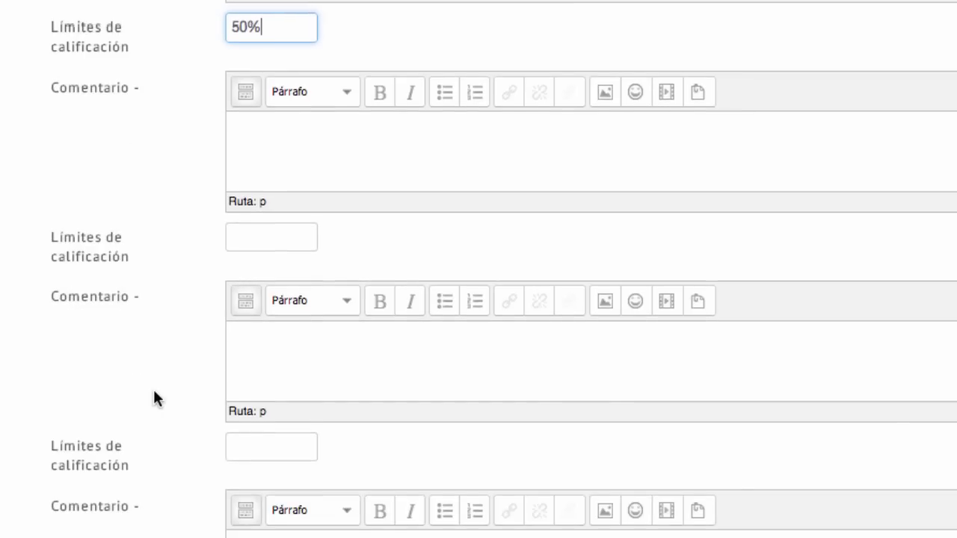
pyautogui.scroll(-5, 154, 397)
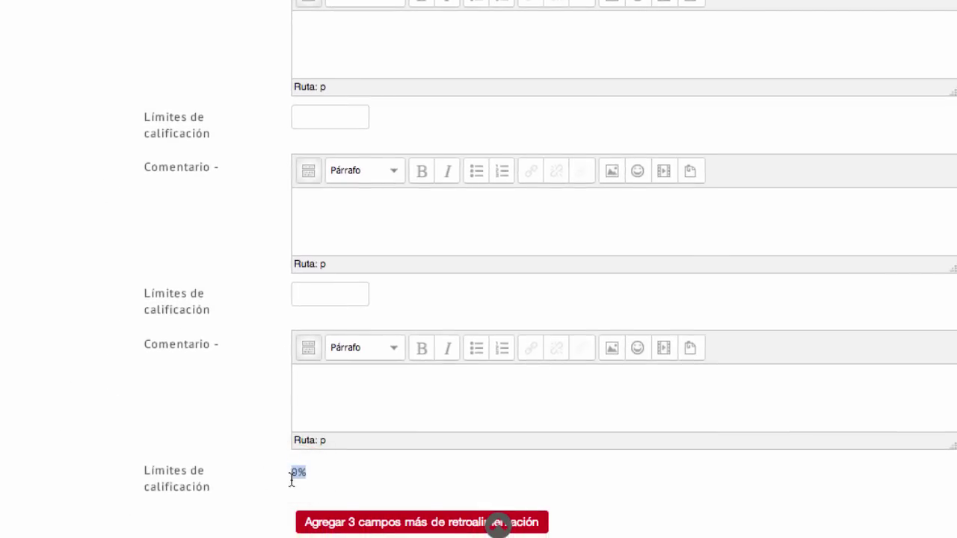
pyautogui.scroll(5, 290, 483)
pyautogui.click(337, 235)
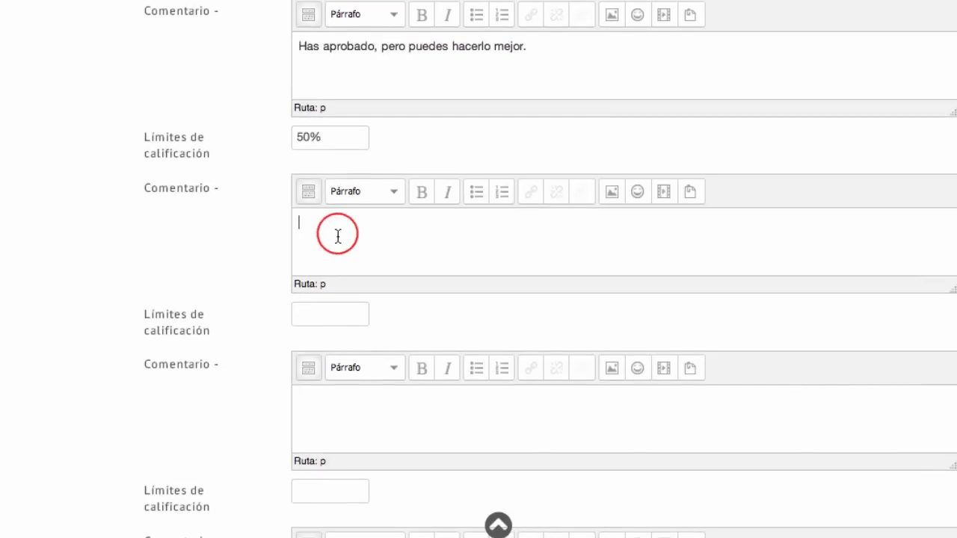
pyautogui.write('Tienes')
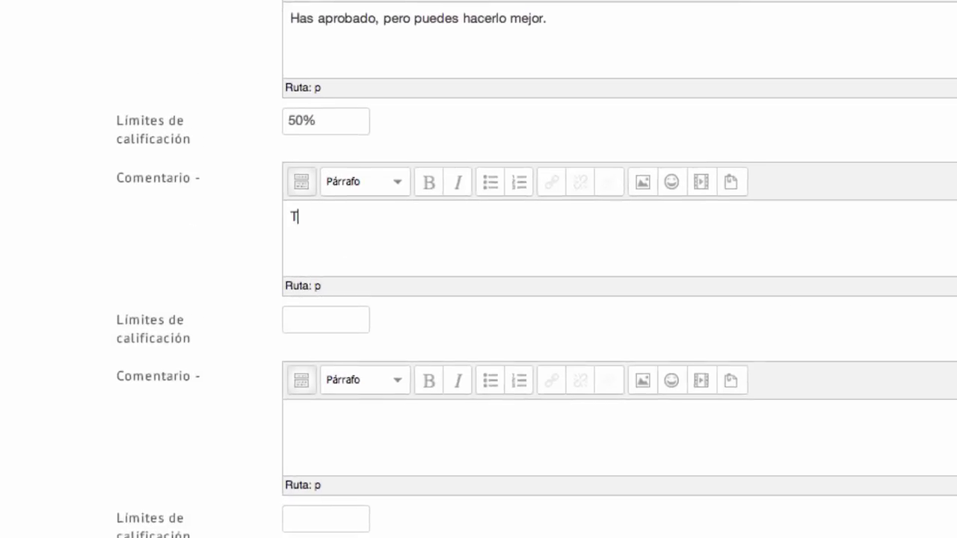
pyautogui.write(' que estud')
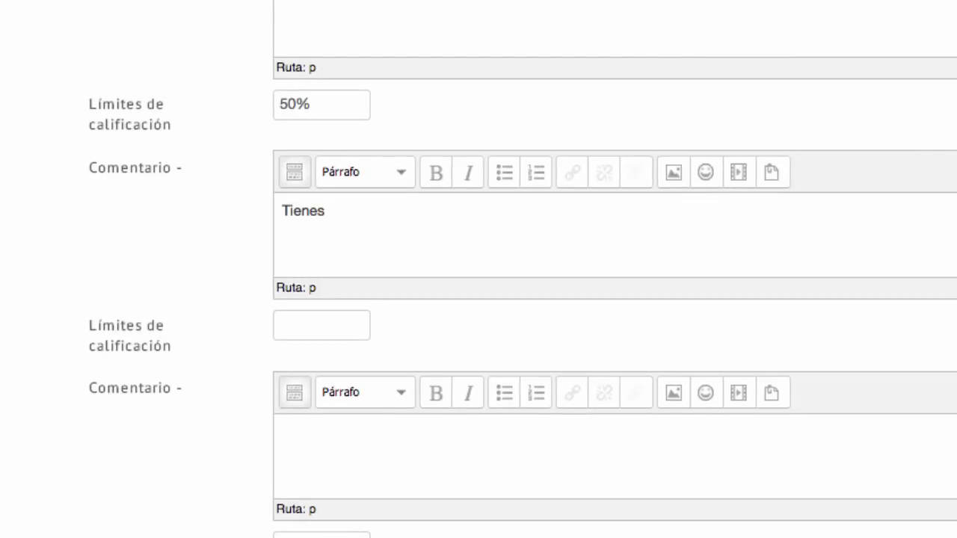
pyautogui.write('iar más.')
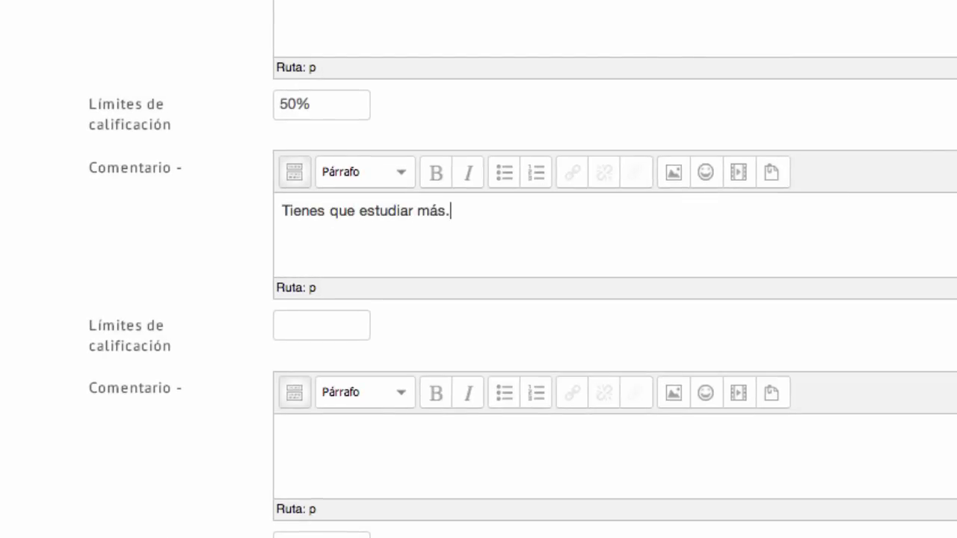
pyautogui.click(11, 254)
# Step: Expand Ajustes comunes del módulo and examine the group mode and grouping options, keeping "No hay grupos" and "Ninguno"
pyautogui.scroll(-9, 44, 240)
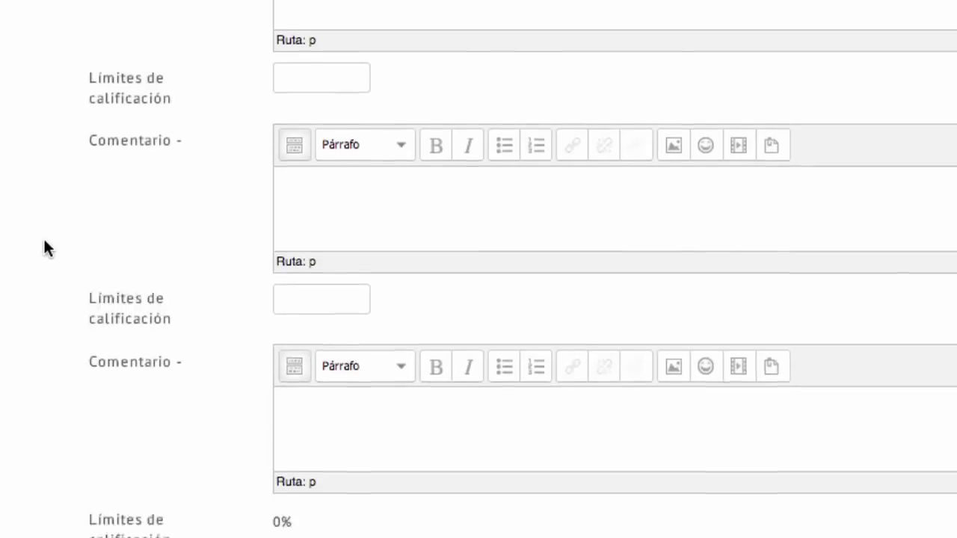
pyautogui.scroll(-5, 44, 240)
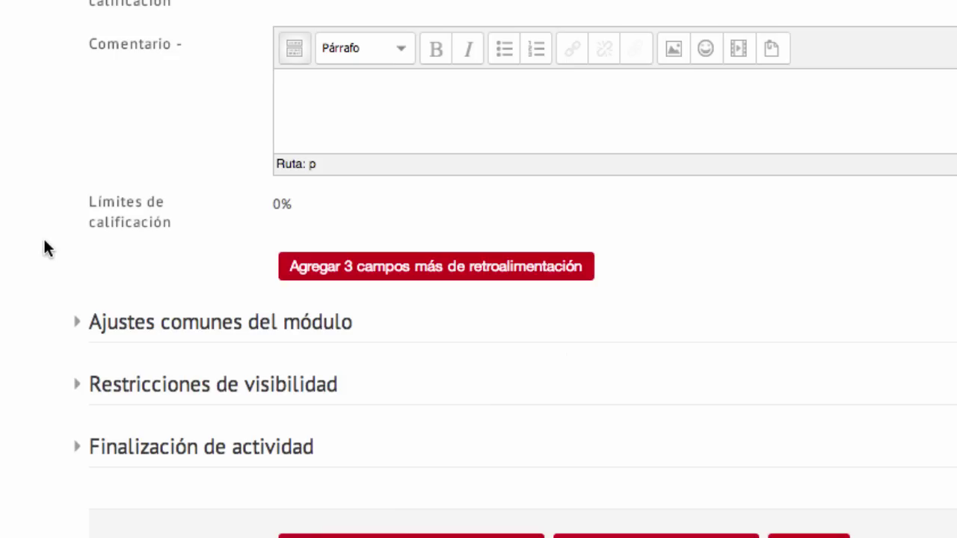
pyautogui.click(166, 330)
pyautogui.scroll(-6, 35, 193)
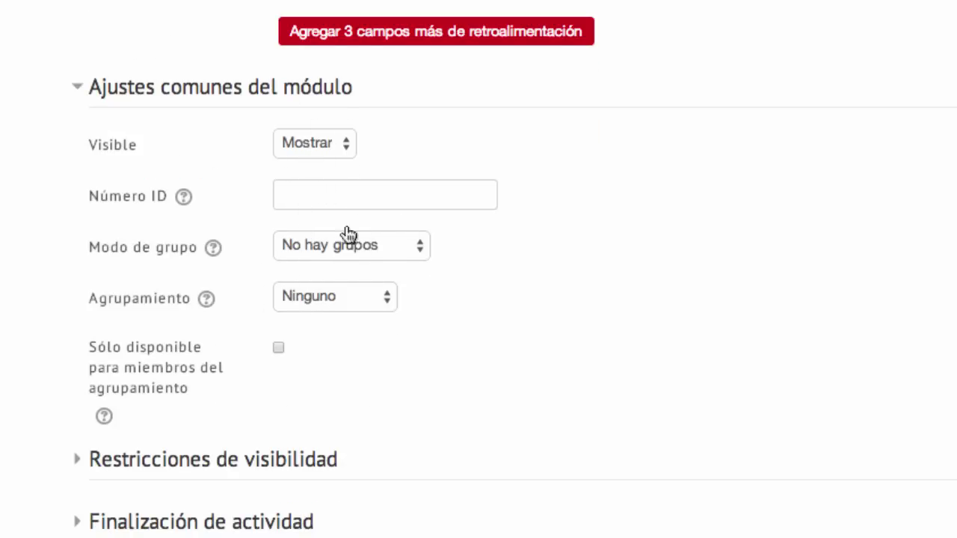
pyautogui.click(395, 242)
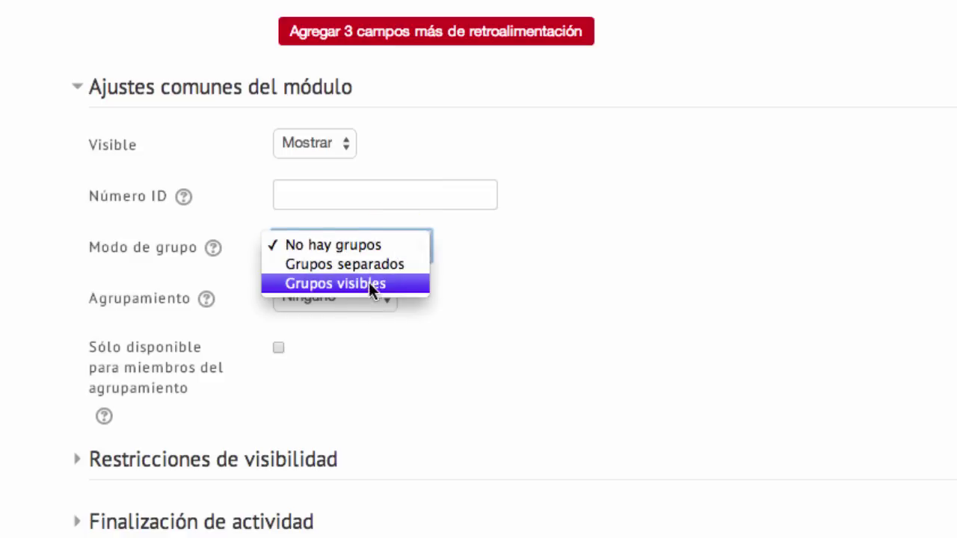
pyautogui.click(566, 214)
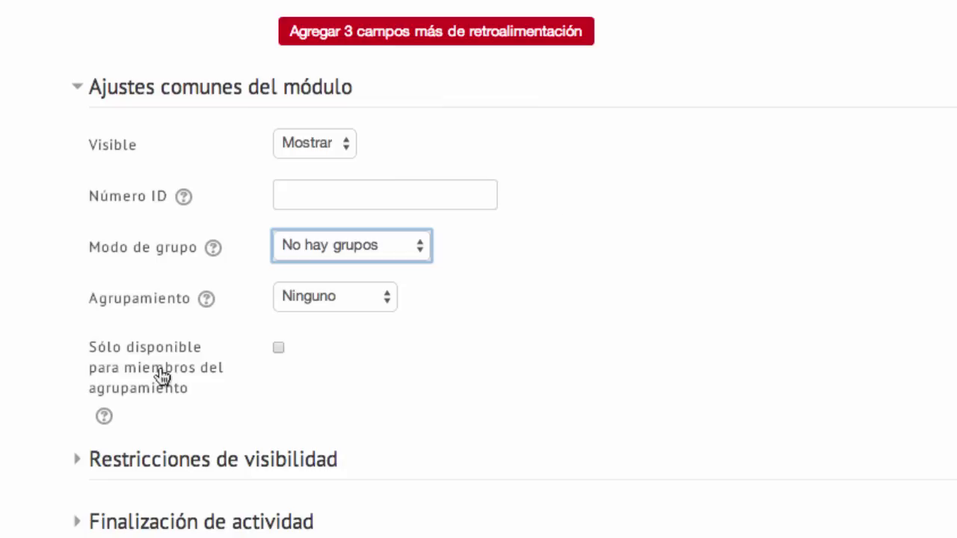
pyautogui.click(356, 299)
pyautogui.click(470, 293)
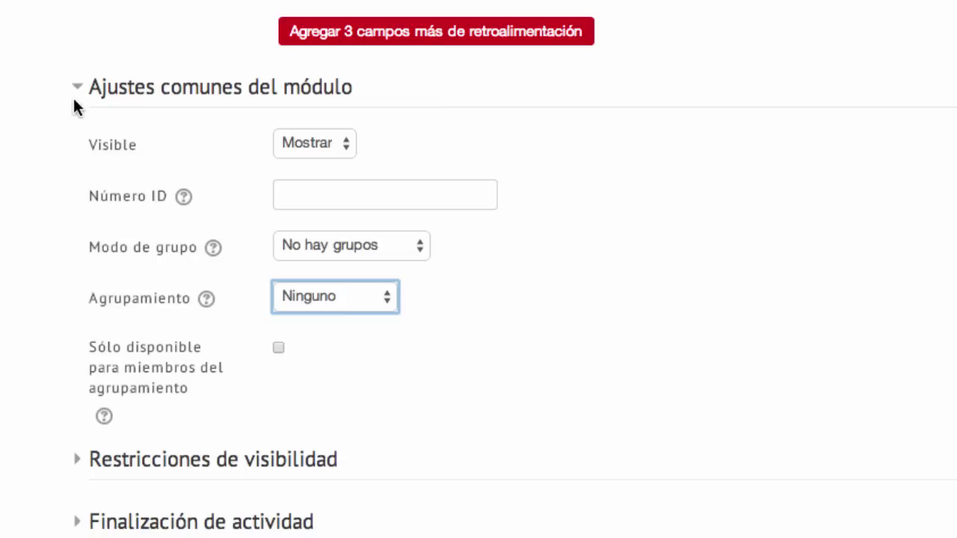
# Step: Expand Restricciones de visibilidad and examine the date, grade, user field and activity completion conditions
pyautogui.click(212, 463)
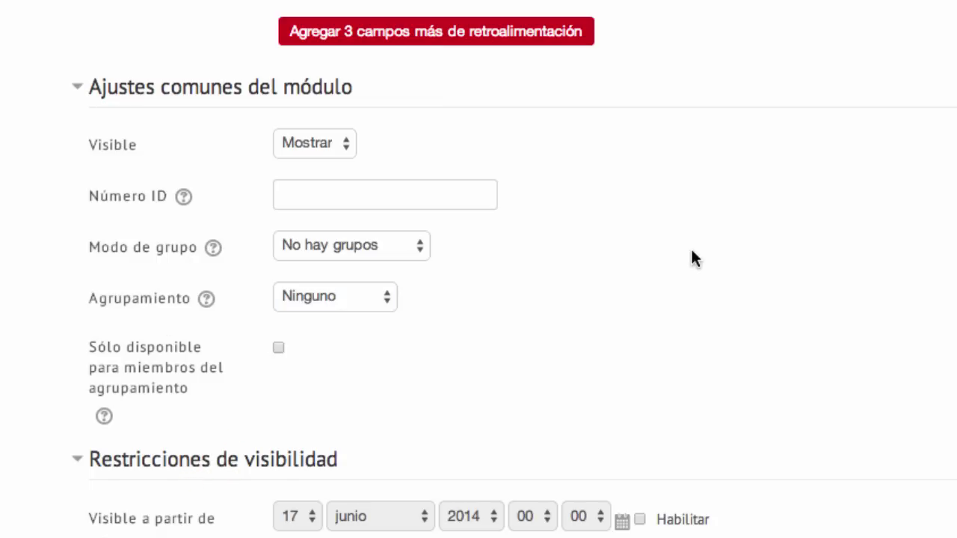
pyautogui.scroll(-5, 692, 258)
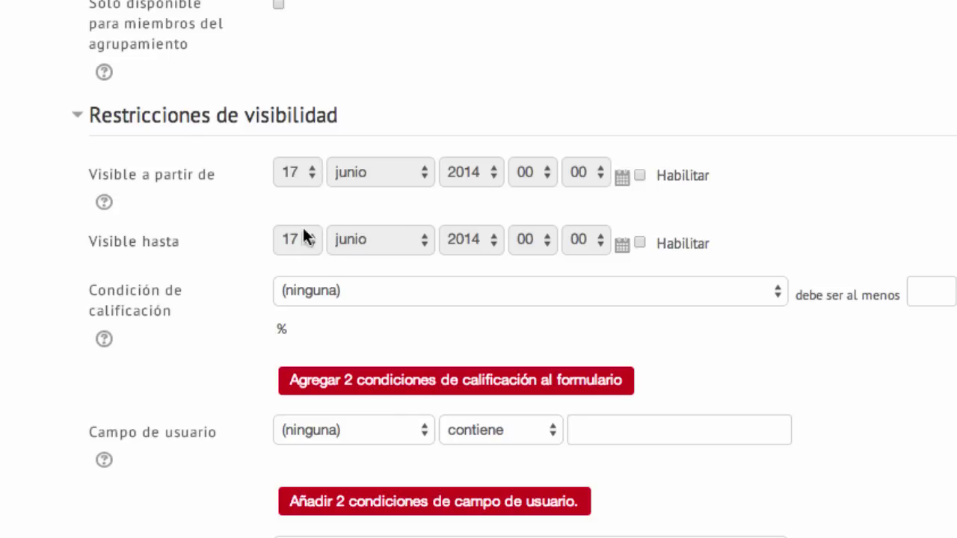
pyautogui.scroll(-5, 185, 141)
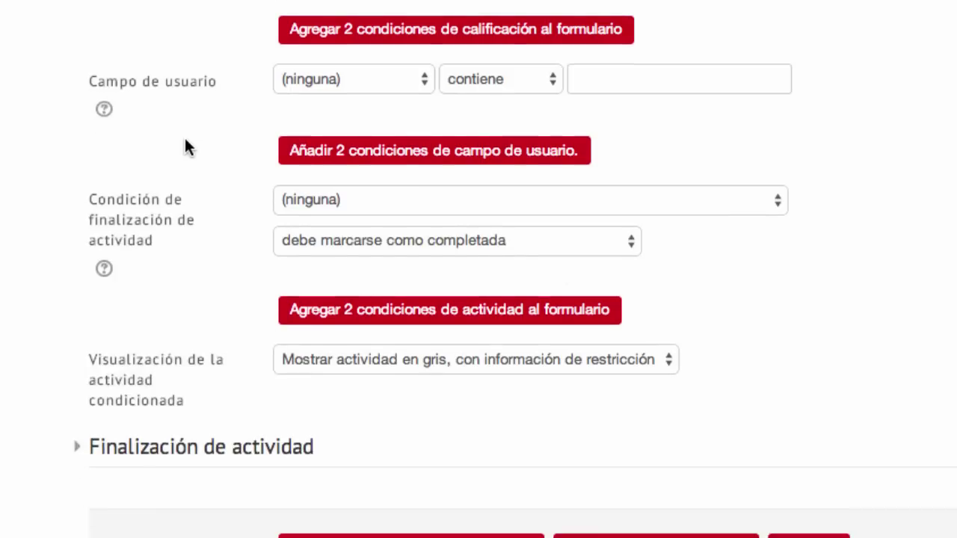
# Step: Expand Finalización de actividad and set the completion tracking to "Mostrar la actividad como completada cuando se cumplan las condiciones"
pyautogui.click(189, 450)
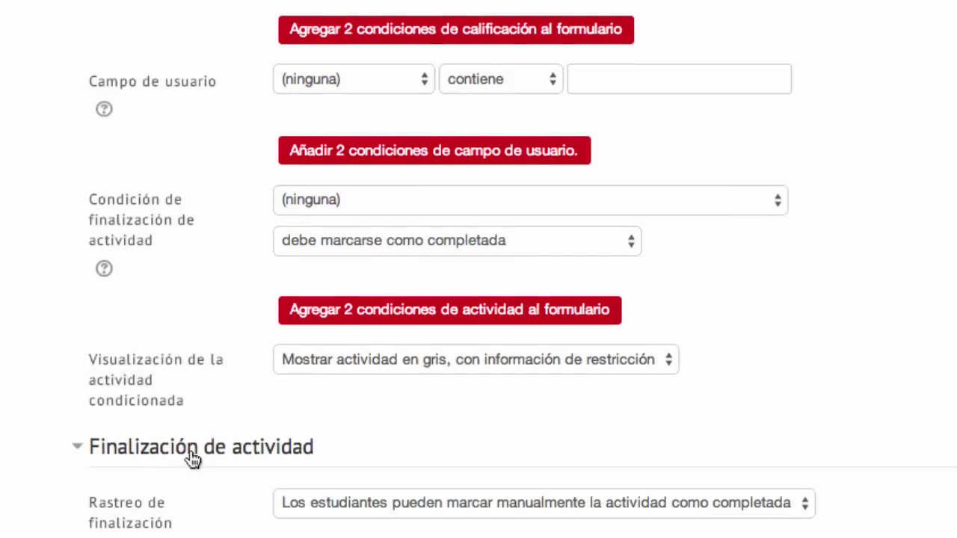
pyautogui.scroll(-4, 848, 343)
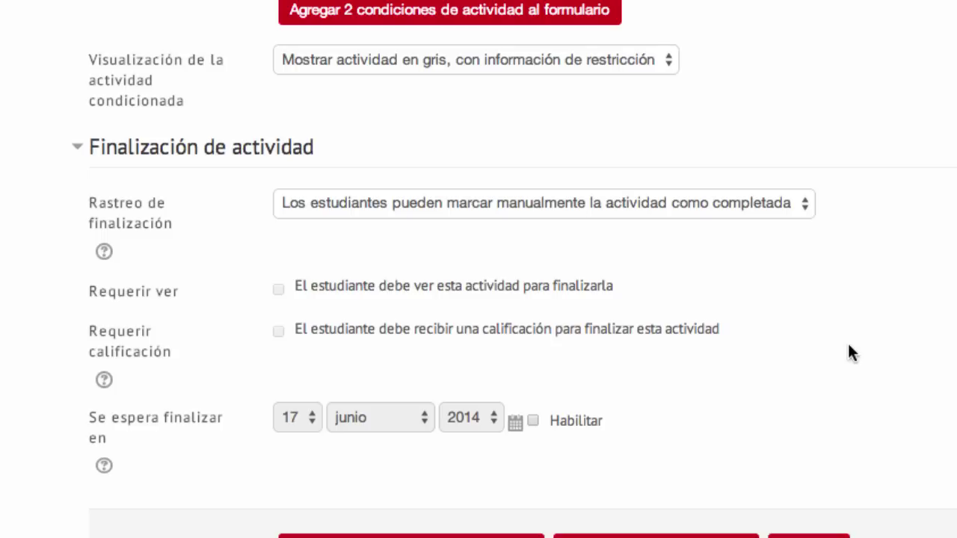
pyautogui.click(765, 209)
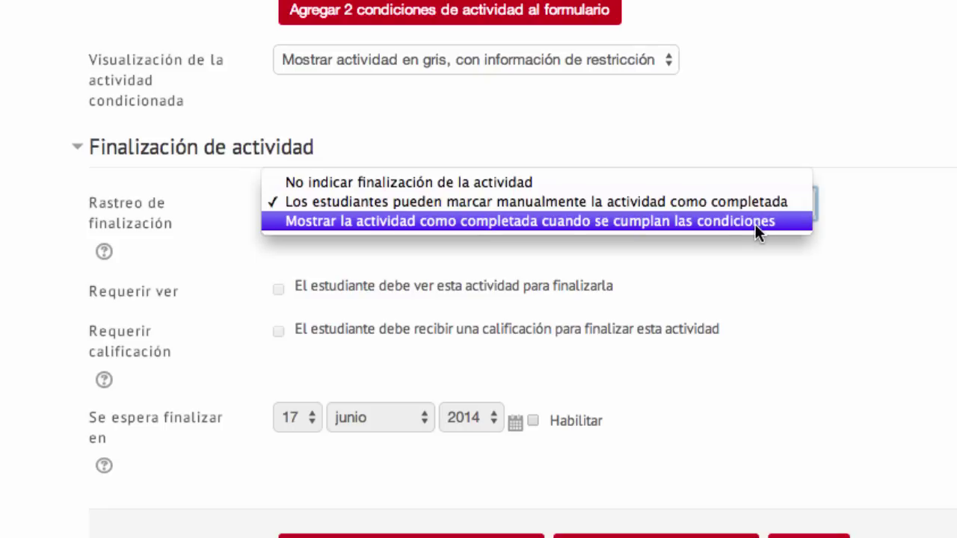
pyautogui.click(755, 224)
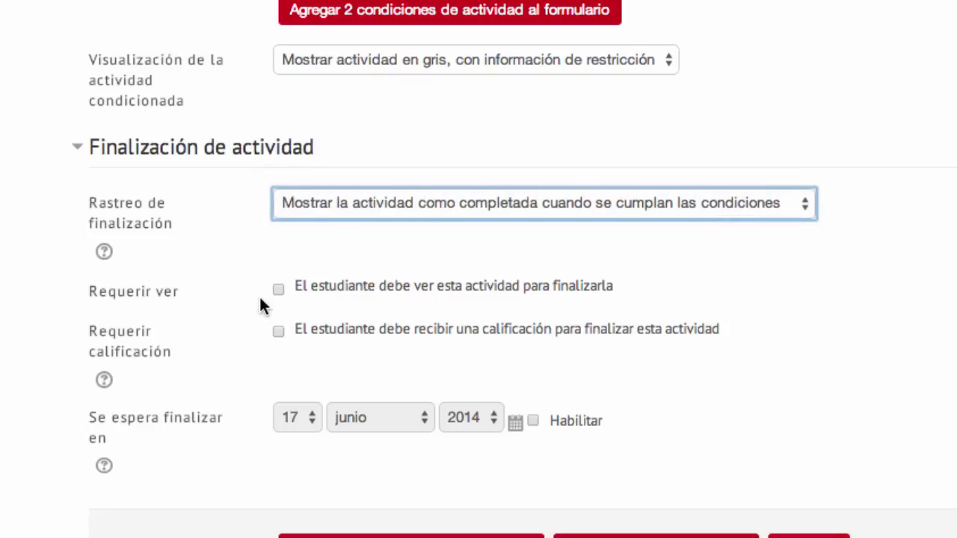
# Step: Require students to view the activity and receive a grade to complete it, and save the exam, returning to the course
pyautogui.click(277, 290)
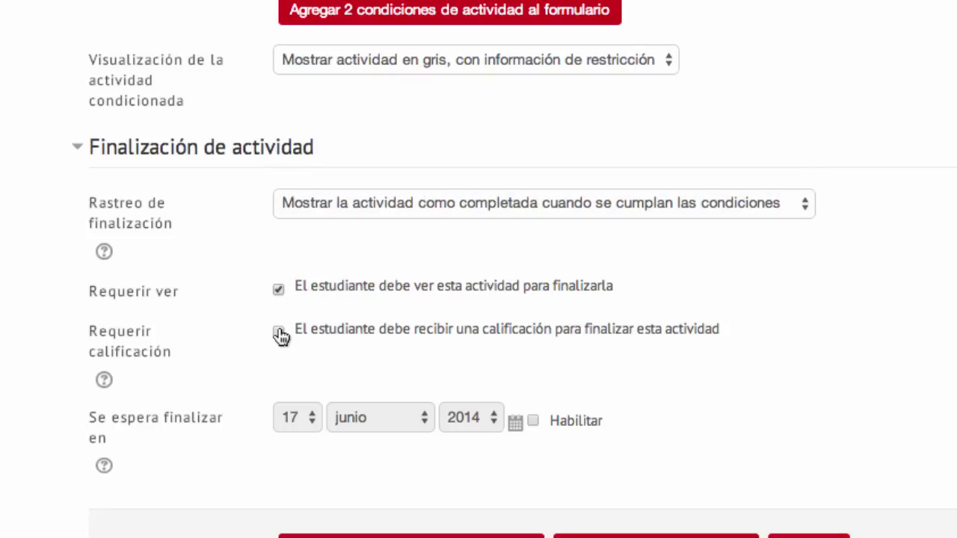
pyautogui.click(278, 331)
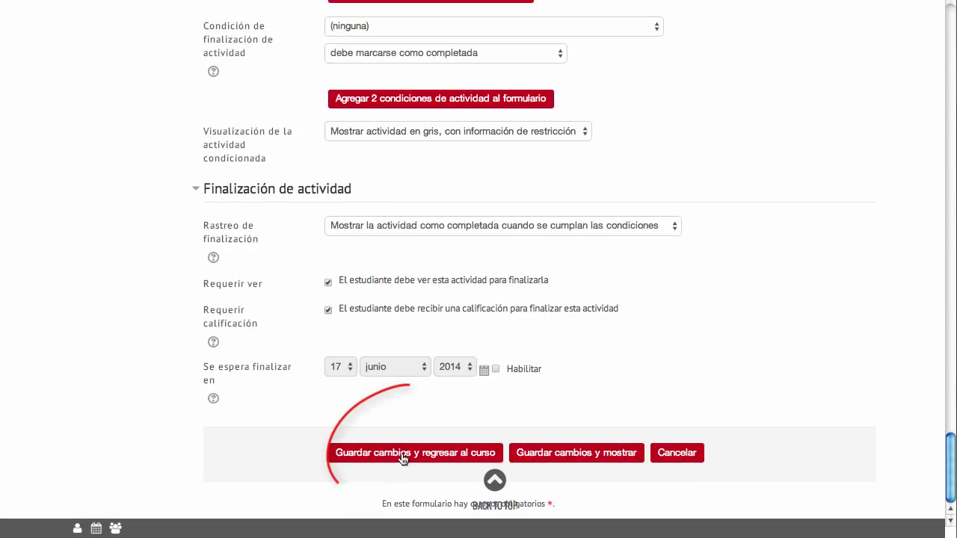
pyautogui.click(402, 457)
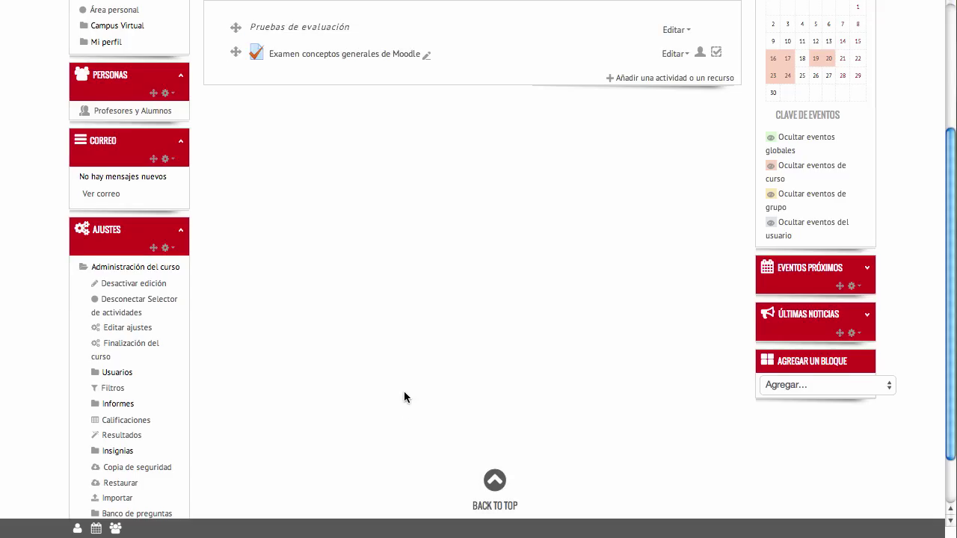
pyautogui.scroll(3, 404, 391)
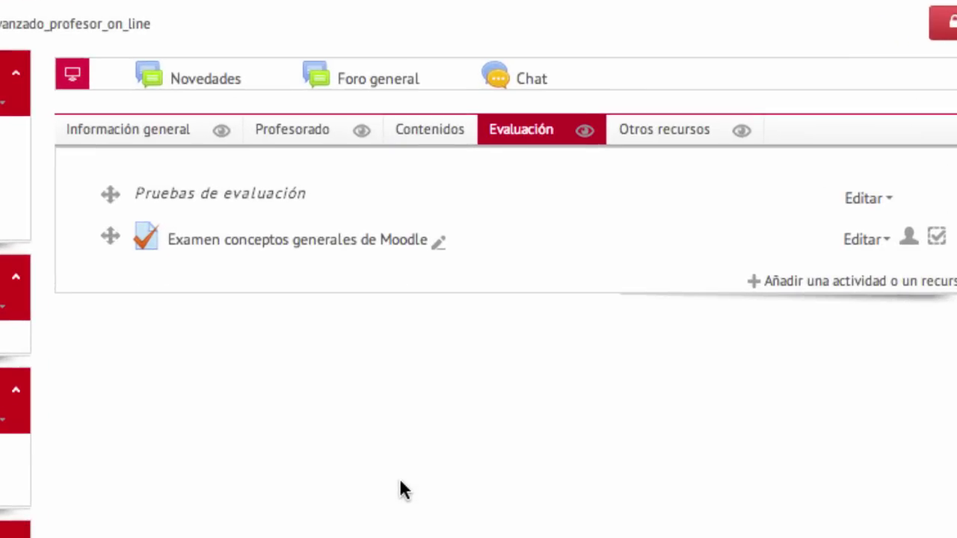